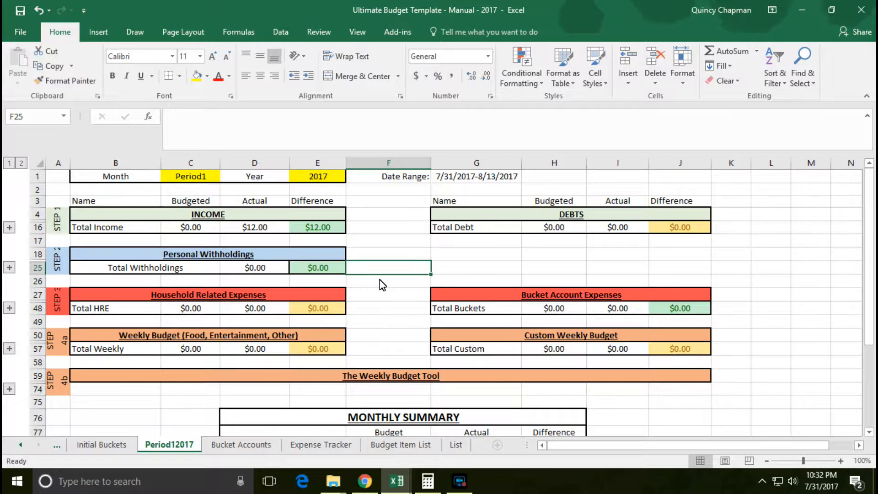
Examine the contact link, course playlist and specific help video links on the Budget Help! sheet
{"action": "left_click", "coordinate": [20, 444]}
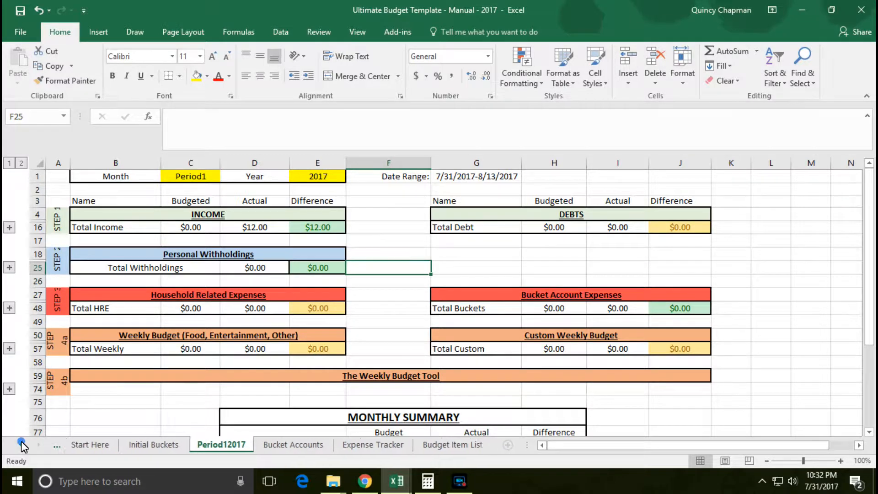
{"action": "left_click", "coordinate": [20, 444]}
{"action": "left_click", "coordinate": [113, 446]}
{"action": "scroll", "coordinate": [166, 304], "scroll_direction": "down", "scroll_amount": 2}
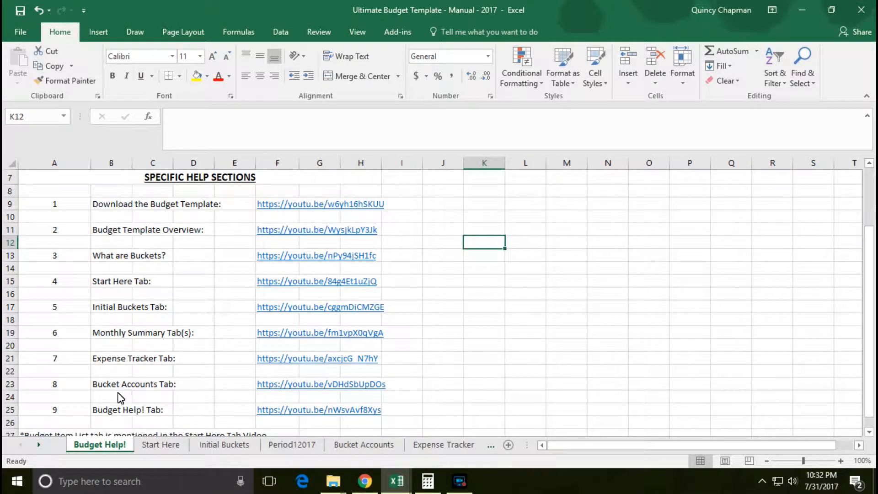
{"action": "scroll", "coordinate": [139, 382], "scroll_direction": "down", "scroll_amount": 1}
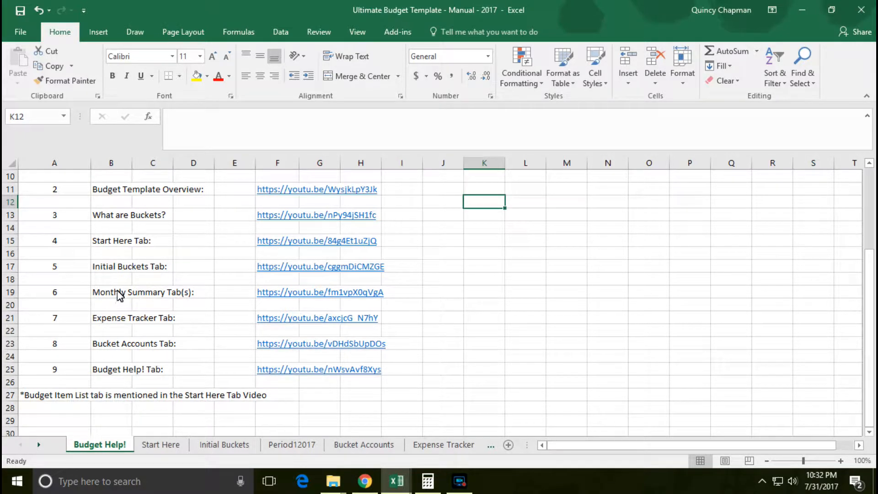
{"action": "scroll", "coordinate": [162, 299], "scroll_direction": "up", "scroll_amount": 2}
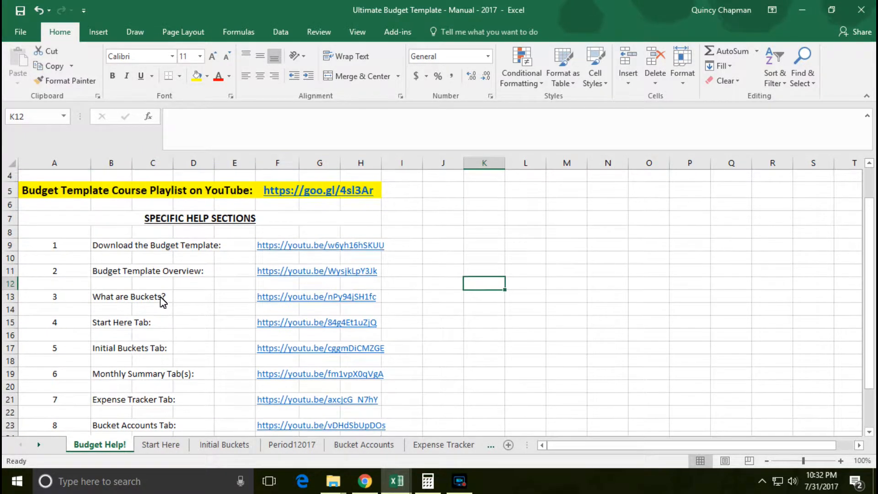
{"action": "scroll", "coordinate": [162, 302], "scroll_direction": "up", "scroll_amount": 1}
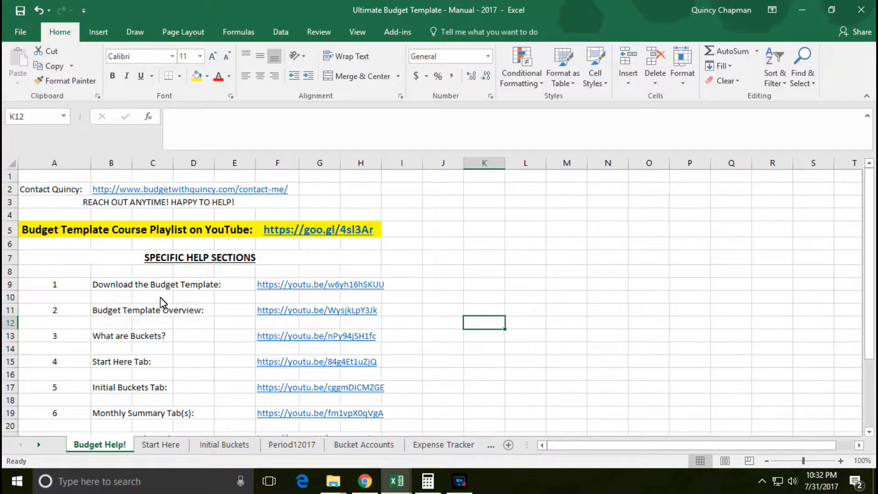
{"action": "scroll", "coordinate": [165, 311], "scroll_direction": "down", "scroll_amount": 1}
Change the label in cell B1 of the Period12017 sheet to "Period"
{"action": "left_click", "coordinate": [292, 446]}
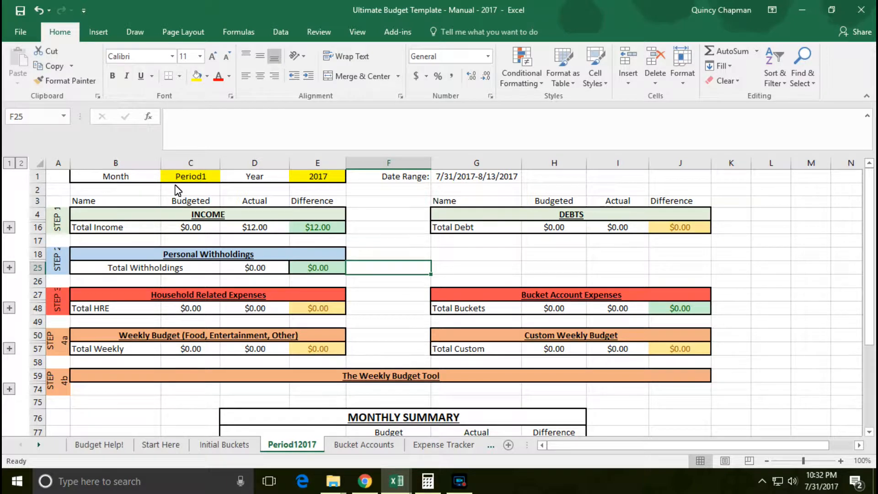
{"action": "left_click", "coordinate": [127, 177]}
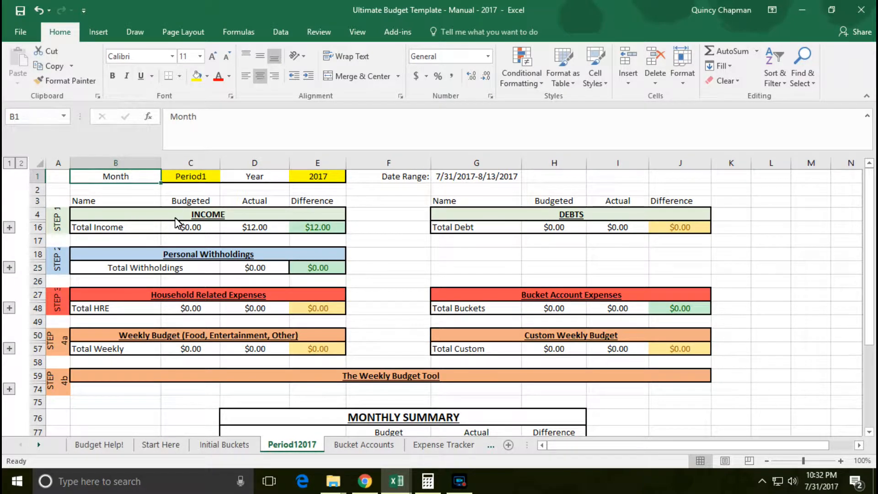
{"action": "type", "text": "Period"}
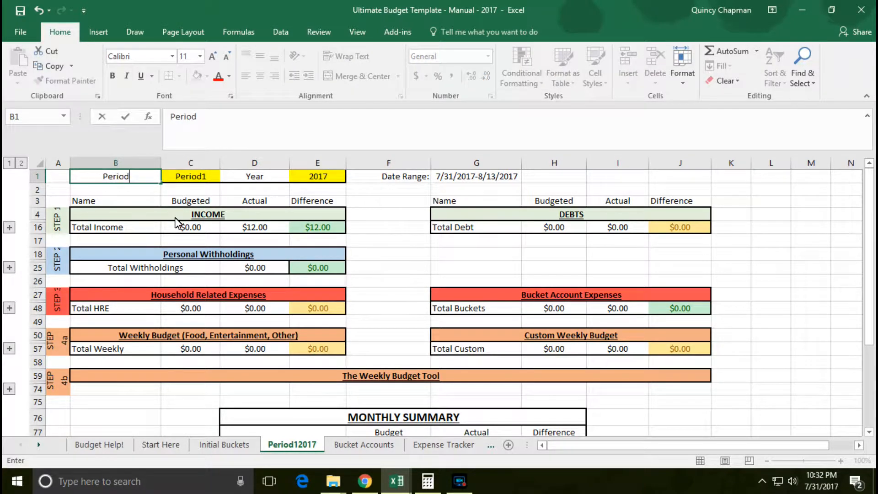
{"action": "key", "text": "Return"}
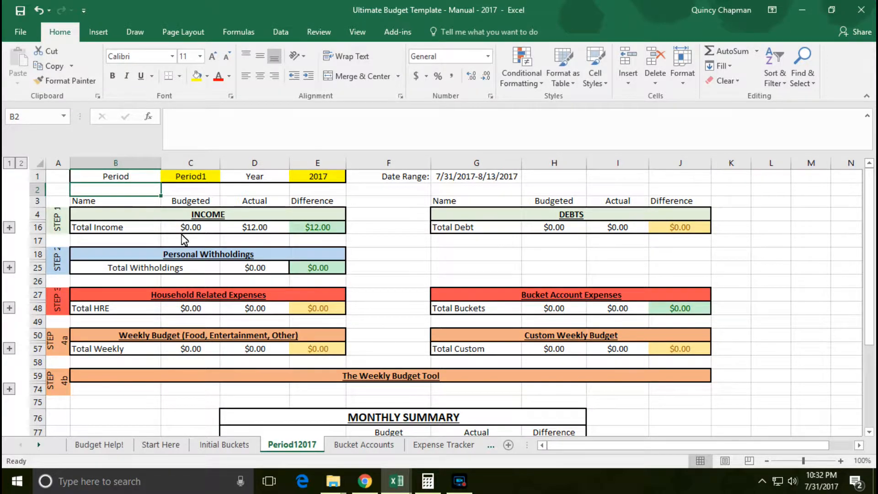
{"action": "left_click", "coordinate": [121, 176]}
{"action": "left_click", "coordinate": [180, 176]}
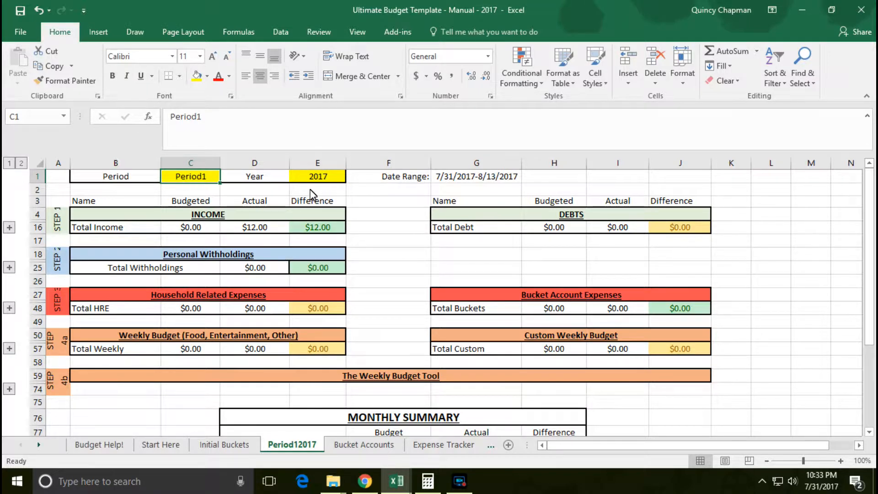
{"action": "left_click", "coordinate": [451, 182]}
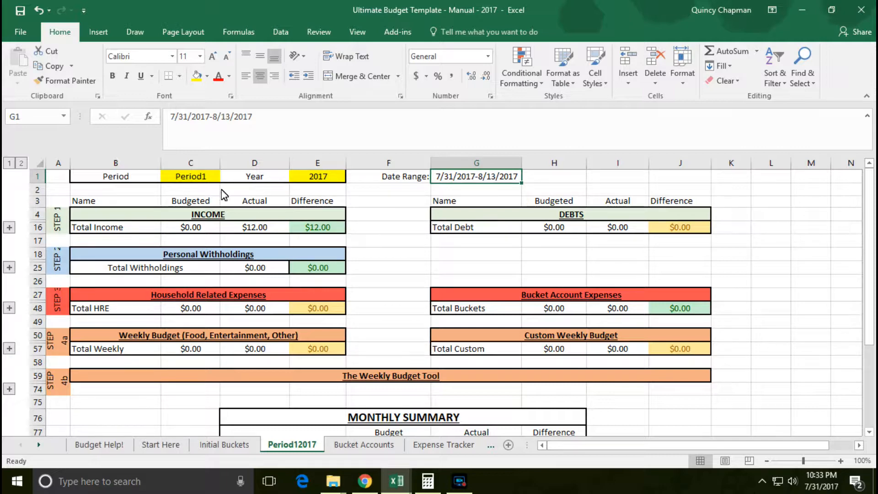
{"action": "left_click", "coordinate": [193, 178]}
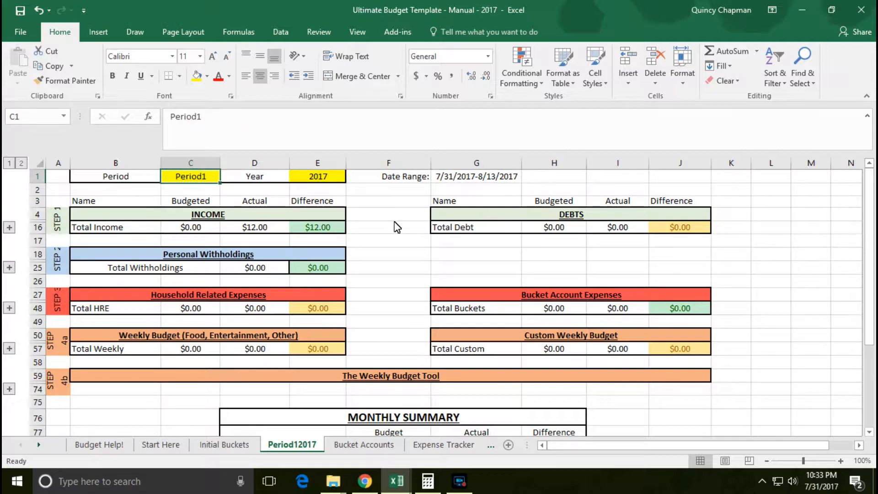
Expand the Step 1 income and debts rows and set the budgeted amount of Income 1 to 2000
{"action": "left_click", "coordinate": [9, 227]}
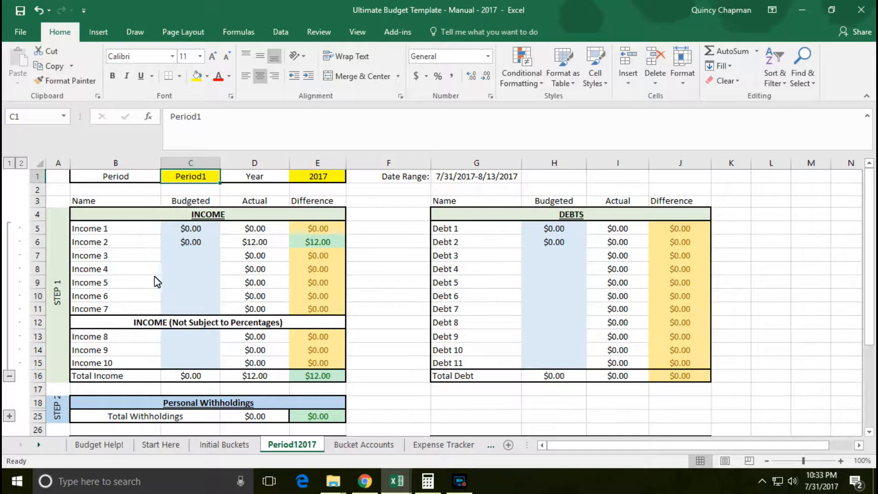
{"action": "left_click", "coordinate": [190, 230]}
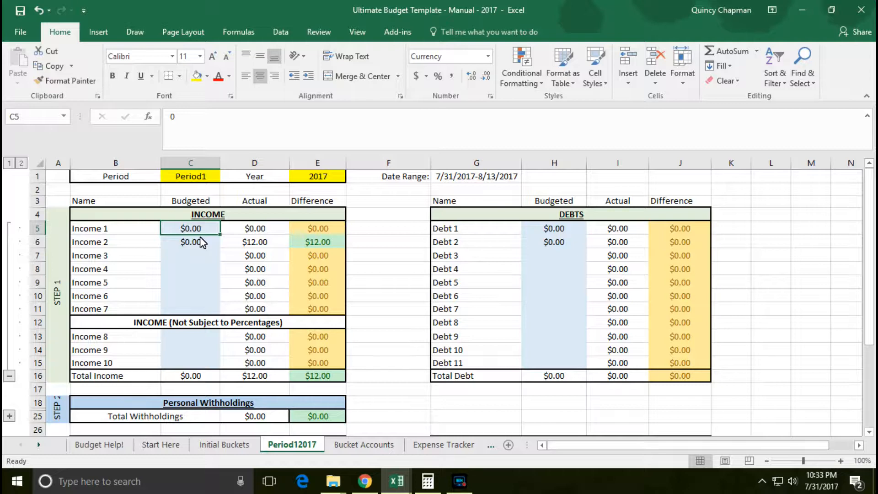
{"action": "type", "text": "2000"}
{"action": "key", "text": "Return"}
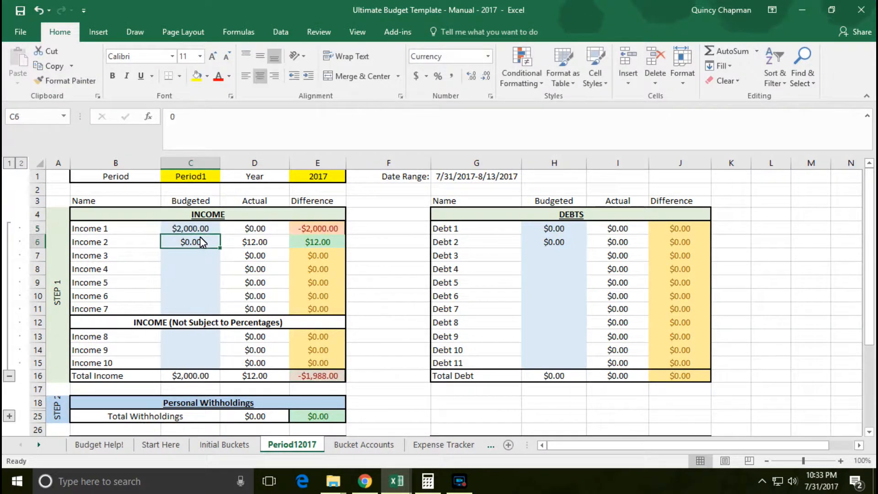
{"action": "scroll", "coordinate": [209, 274], "scroll_direction": "down", "scroll_amount": 2}
{"action": "scroll", "coordinate": [210, 274], "scroll_direction": "up", "scroll_amount": 2}
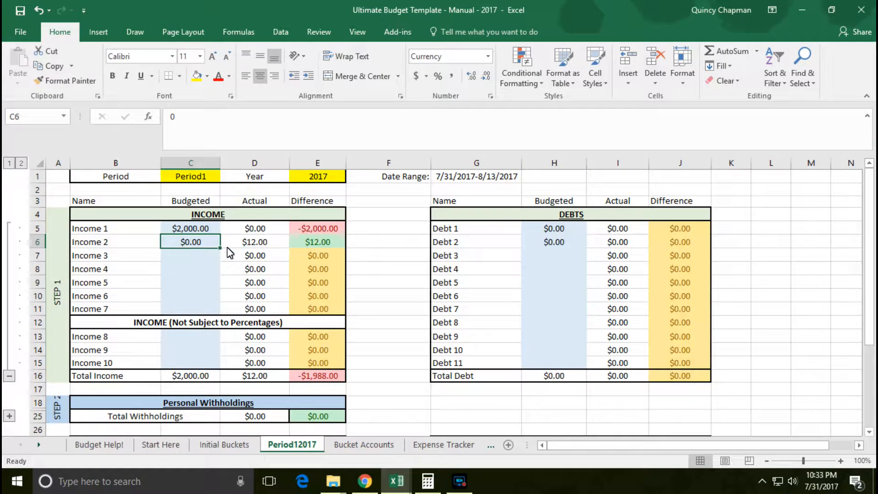
{"action": "scroll", "coordinate": [167, 246], "scroll_direction": "down", "scroll_amount": 2}
{"action": "scroll", "coordinate": [209, 302], "scroll_direction": "up", "scroll_amount": 2}
{"action": "scroll", "coordinate": [247, 253], "scroll_direction": "down", "scroll_amount": 1}
{"action": "scroll", "coordinate": [493, 254], "scroll_direction": "up", "scroll_amount": 1}
{"action": "scroll", "coordinate": [570, 233], "scroll_direction": "down", "scroll_amount": 1}
{"action": "scroll", "coordinate": [566, 213], "scroll_direction": "up", "scroll_amount": 1}
Set the budgeted amount of Debt 1 to 50
{"action": "left_click", "coordinate": [553, 232]}
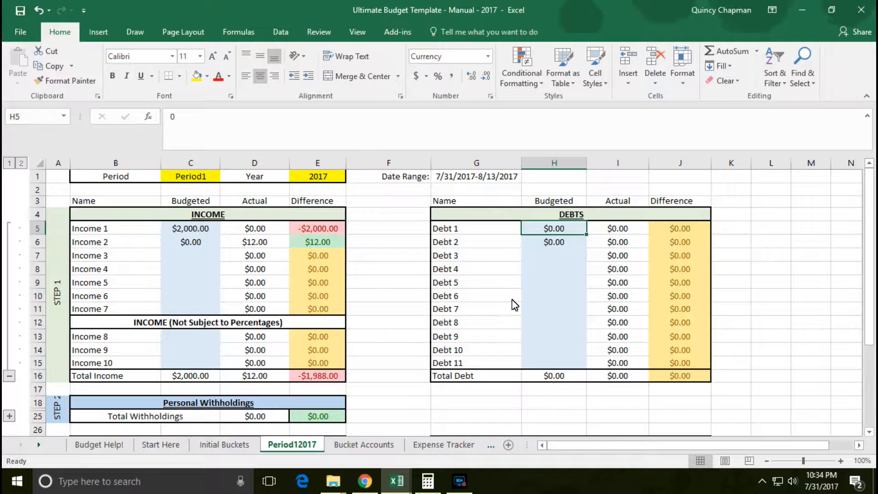
{"action": "type", "text": "50"}
{"action": "key", "text": "Return"}
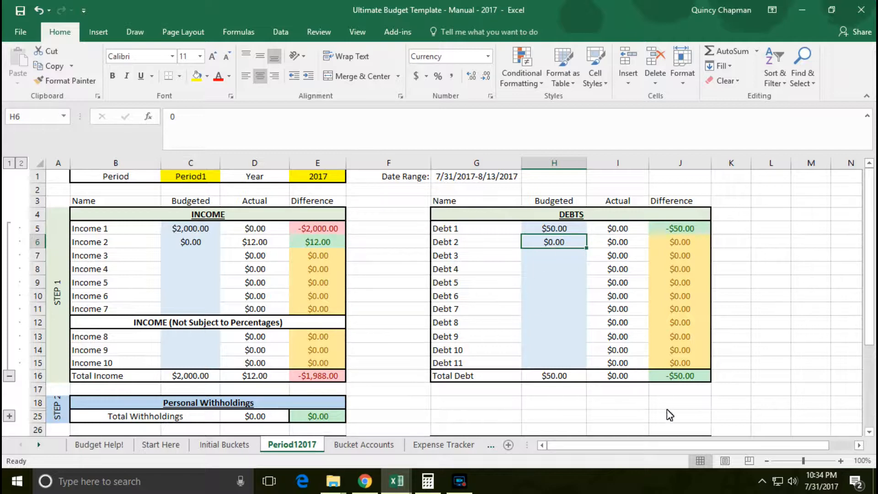
Expand the Step 4a Weekly Budget rows and the Step 4b Weekly Budget Tool rows
{"action": "scroll", "coordinate": [415, 360], "scroll_direction": "down", "scroll_amount": 3}
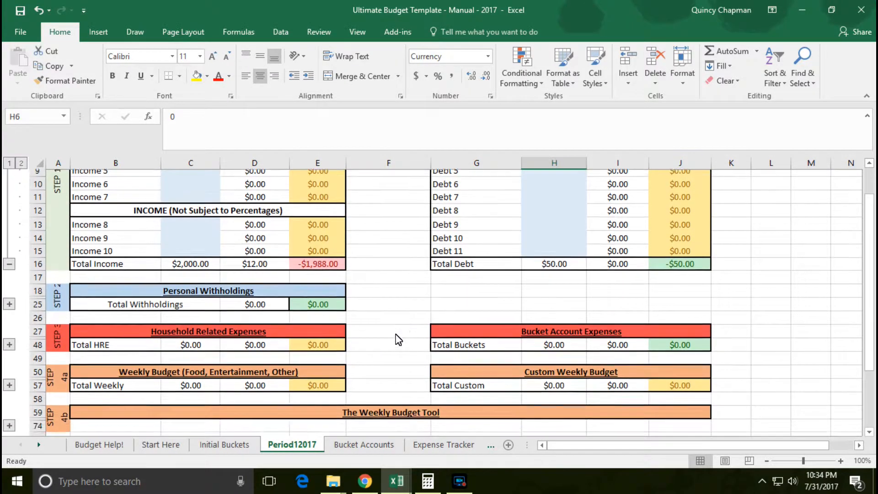
{"action": "scroll", "coordinate": [398, 339], "scroll_direction": "up", "scroll_amount": 3}
{"action": "scroll", "coordinate": [290, 338], "scroll_direction": "down", "scroll_amount": 2}
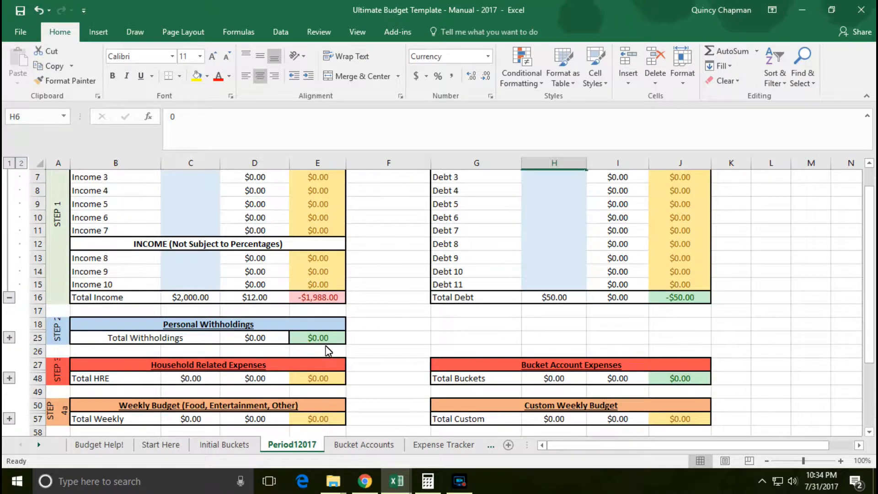
{"action": "scroll", "coordinate": [325, 347], "scroll_direction": "down", "scroll_amount": 2}
{"action": "left_click", "coordinate": [9, 337]}
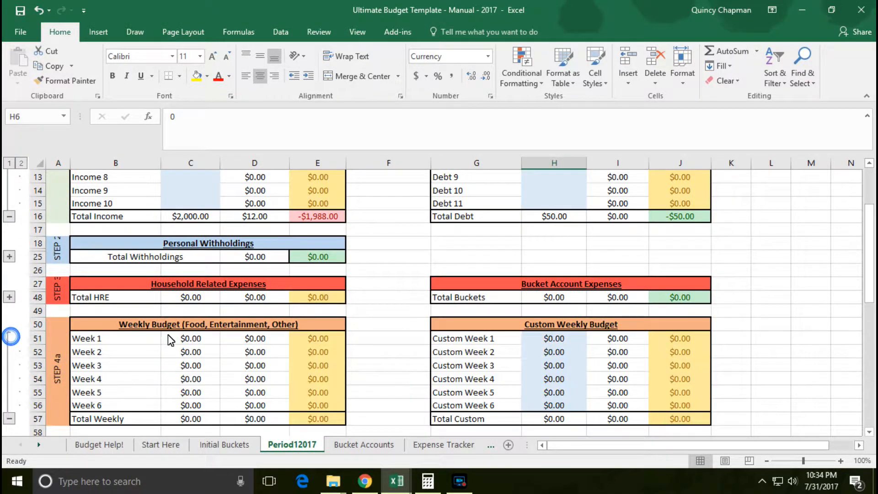
{"action": "scroll", "coordinate": [170, 341], "scroll_direction": "down", "scroll_amount": 2}
{"action": "left_click", "coordinate": [9, 378]}
Set Days in Week 1 to 2 in Weekly Budget Tool 1
{"action": "scroll", "coordinate": [193, 289], "scroll_direction": "down", "scroll_amount": 3}
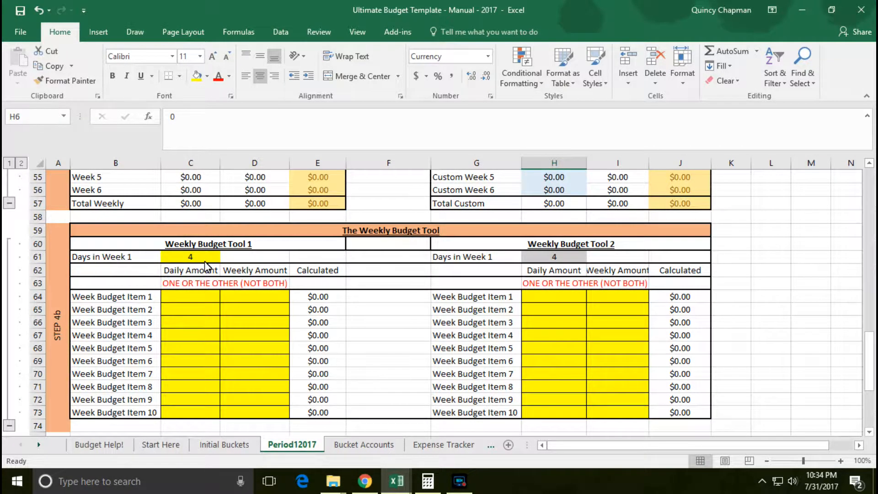
{"action": "left_click", "coordinate": [191, 257]}
{"action": "scroll", "coordinate": [229, 298], "scroll_direction": "up", "scroll_amount": 1}
{"action": "scroll", "coordinate": [192, 307], "scroll_direction": "down", "scroll_amount": 2}
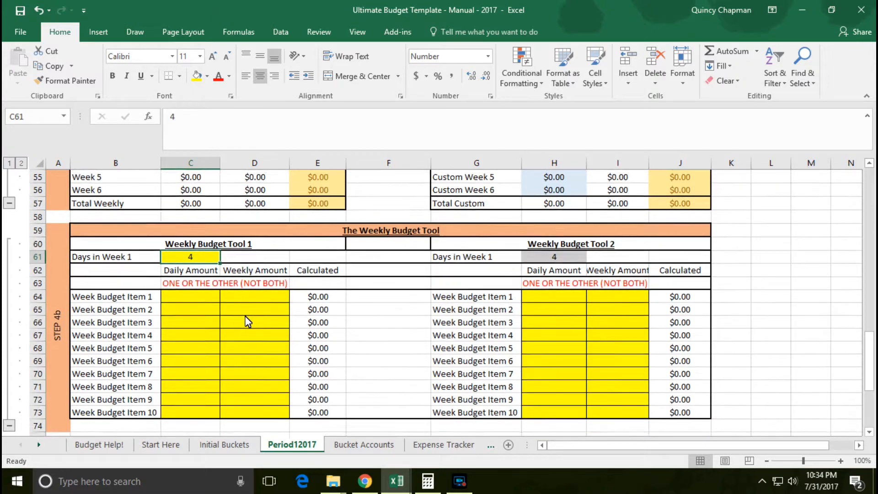
{"action": "scroll", "coordinate": [183, 310], "scroll_direction": "up", "scroll_amount": 2}
{"action": "scroll", "coordinate": [224, 328], "scroll_direction": "up", "scroll_amount": 4}
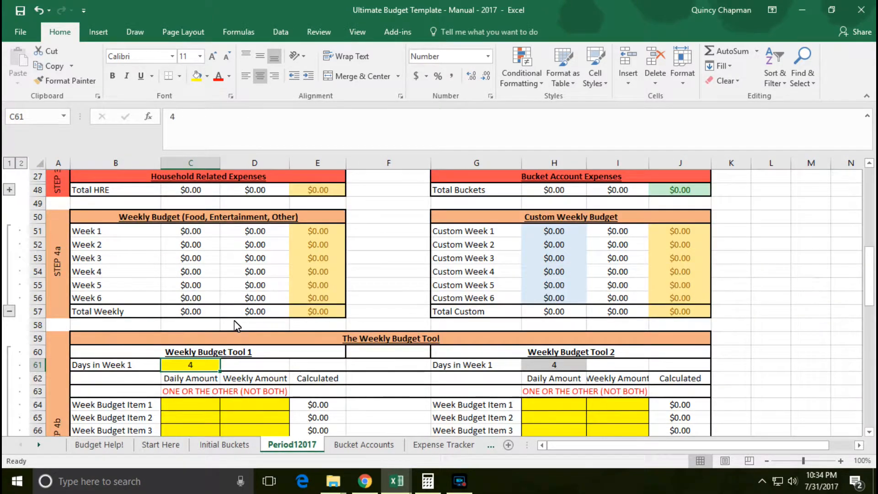
{"action": "scroll", "coordinate": [210, 346], "scroll_direction": "down", "scroll_amount": 1}
{"action": "scroll", "coordinate": [208, 345], "scroll_direction": "down", "scroll_amount": 1}
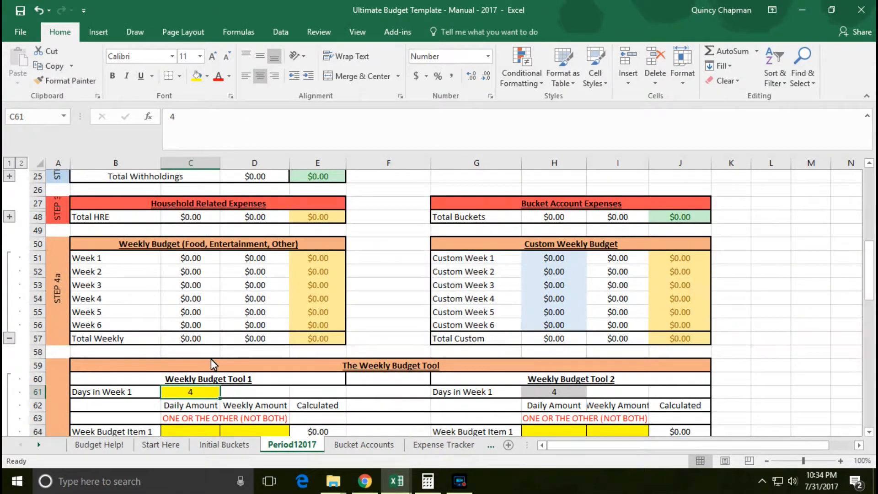
{"action": "type", "text": "2"}
{"action": "key", "text": "Return"}
Enter a weekly amount of 50 for Week Budget Item 1 in Weekly Budget Tool 1
{"action": "scroll", "coordinate": [234, 258], "scroll_direction": "down", "scroll_amount": 2}
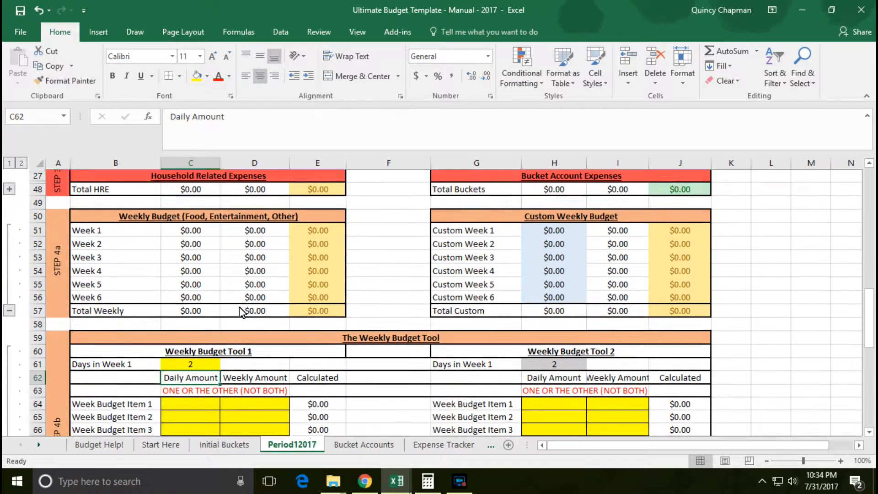
{"action": "left_click", "coordinate": [188, 351]}
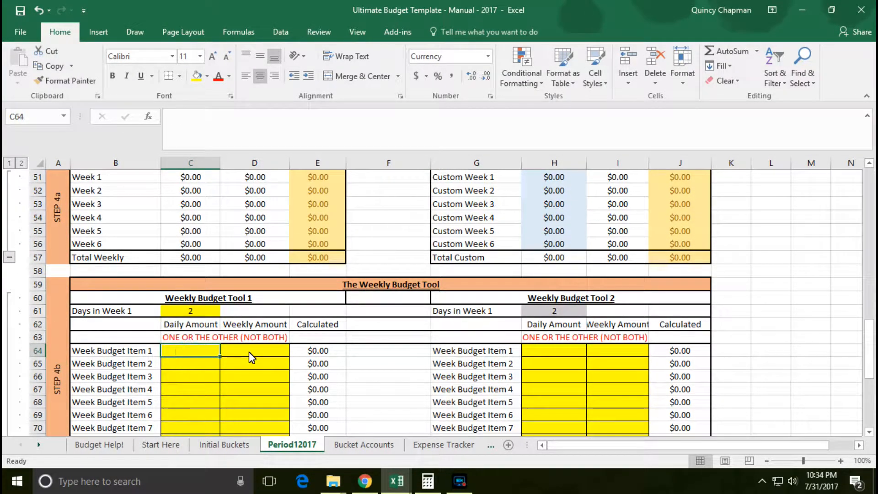
{"action": "left_click", "coordinate": [249, 352]}
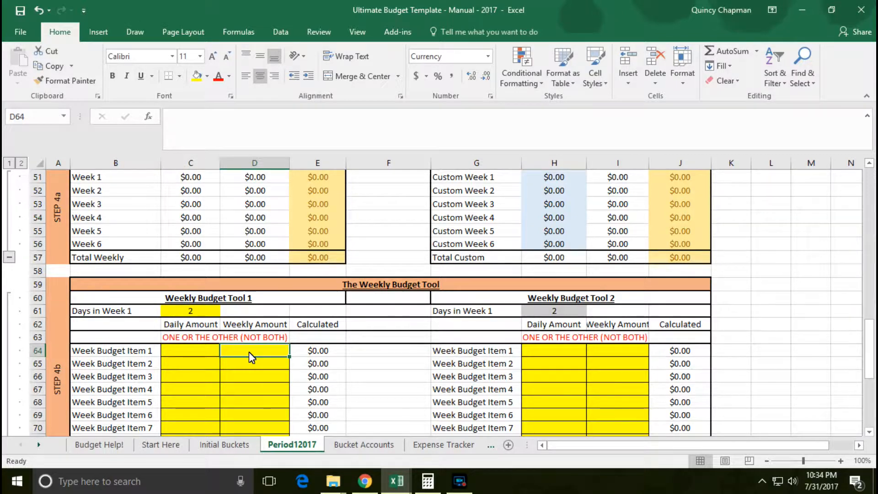
{"action": "type", "text": "50"}
{"action": "key", "text": "Return"}
Select the Week 1 and Week 2 rows of the Weekly Budget and collapse the Weekly Budget Tool section
{"action": "scroll", "coordinate": [259, 361], "scroll_direction": "up", "scroll_amount": 2}
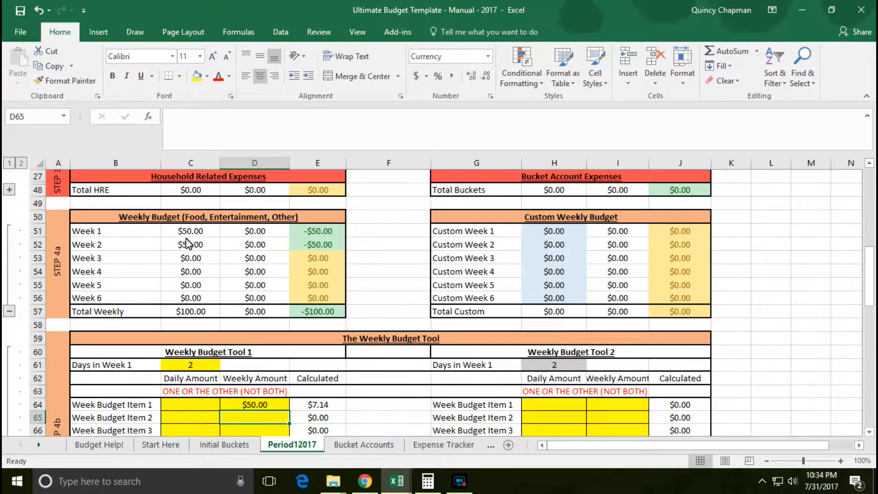
{"action": "left_click_drag", "start_coordinate": [90, 235], "coordinate": [310, 250]}
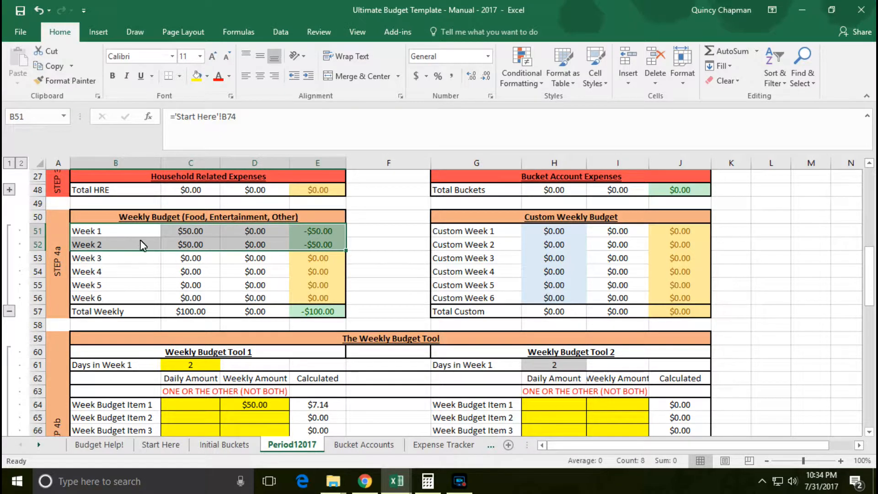
{"action": "scroll", "coordinate": [139, 248], "scroll_direction": "up", "scroll_amount": 1}
{"action": "scroll", "coordinate": [161, 331], "scroll_direction": "down", "scroll_amount": 1}
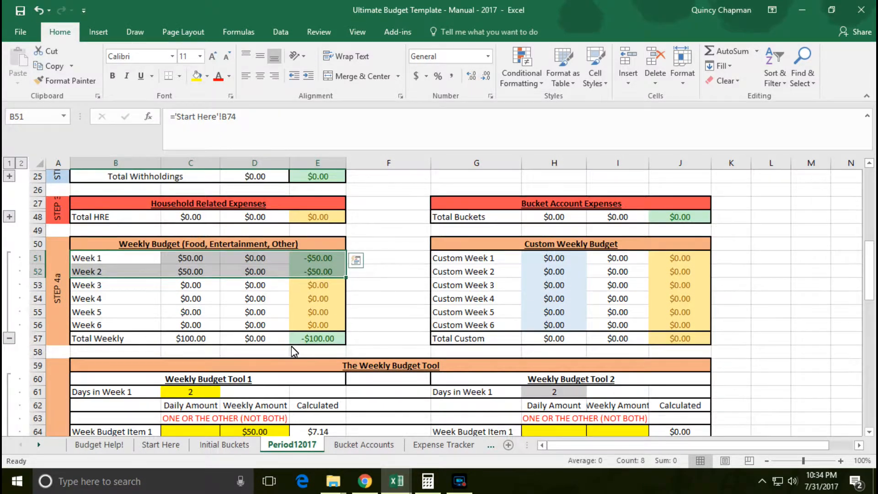
{"action": "scroll", "coordinate": [174, 380], "scroll_direction": "down", "scroll_amount": 4}
{"action": "left_click", "coordinate": [10, 398]}
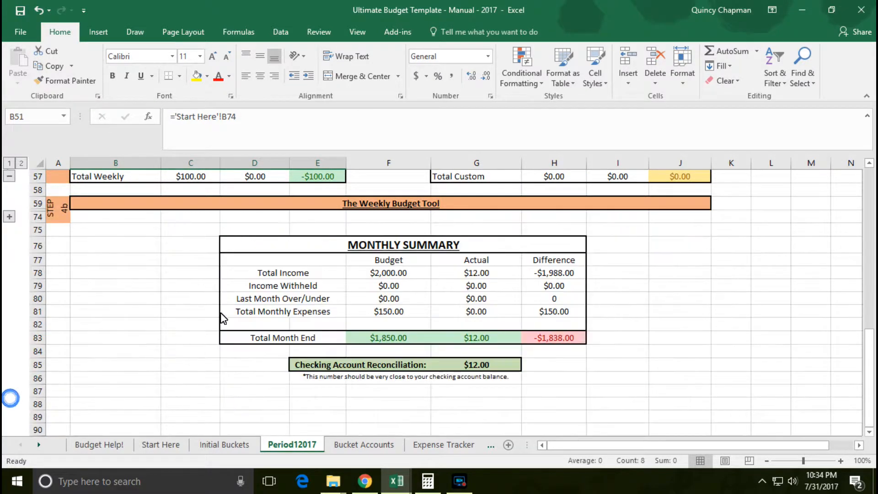
{"action": "scroll", "coordinate": [166, 263], "scroll_direction": "up", "scroll_amount": 3}
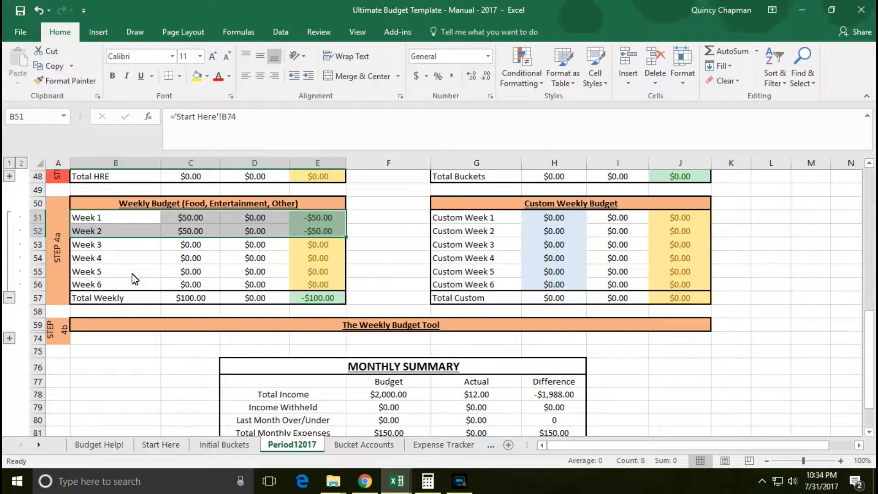
{"action": "scroll", "coordinate": [110, 258], "scroll_direction": "down", "scroll_amount": 1}
{"action": "left_click", "coordinate": [110, 231]}
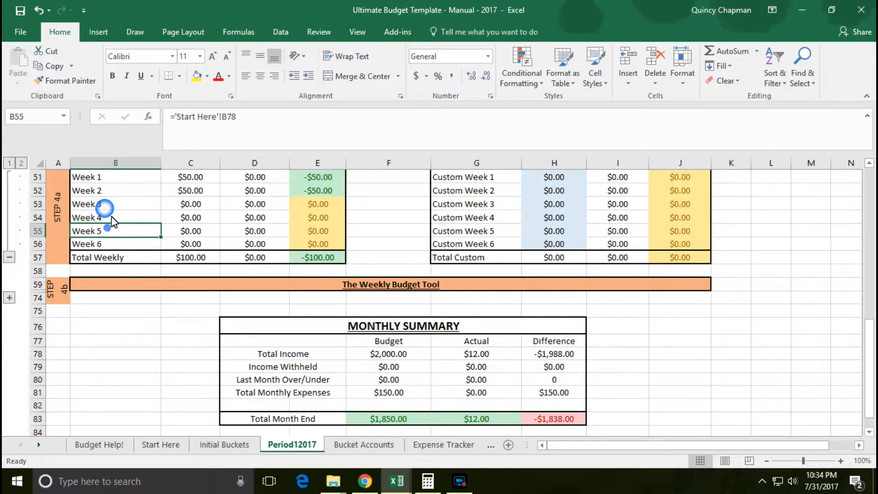
{"action": "scroll", "coordinate": [109, 210], "scroll_direction": "up", "scroll_amount": 2}
{"action": "left_click", "coordinate": [104, 243]}
{"action": "left_click", "coordinate": [91, 230]}
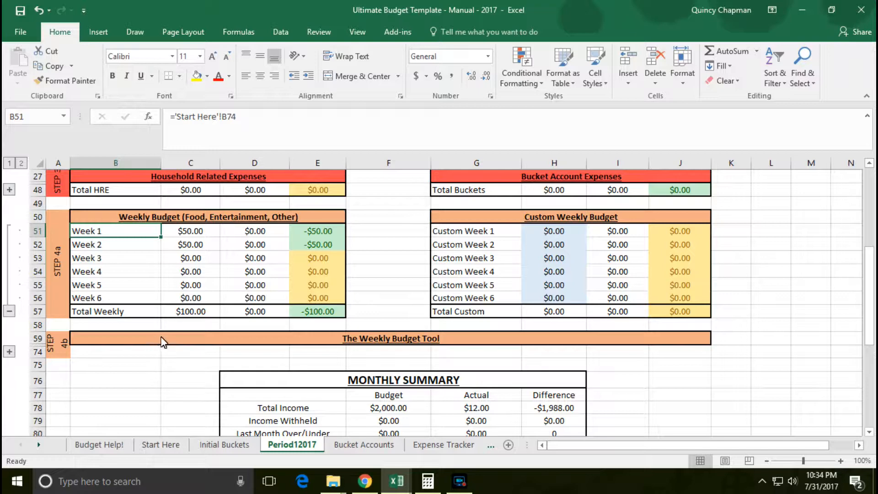
Examine the Period column headings and the Bucket 1 formula for Period1 on the Bucket Accounts sheet
{"action": "scroll", "coordinate": [237, 379], "scroll_direction": "up", "scroll_amount": 4}
{"action": "scroll", "coordinate": [237, 380], "scroll_direction": "up", "scroll_amount": 3}
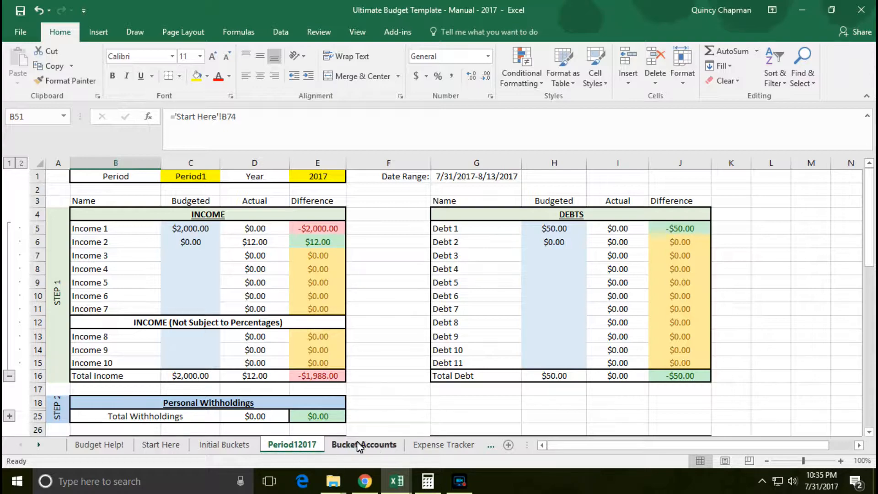
{"action": "left_click", "coordinate": [366, 452]}
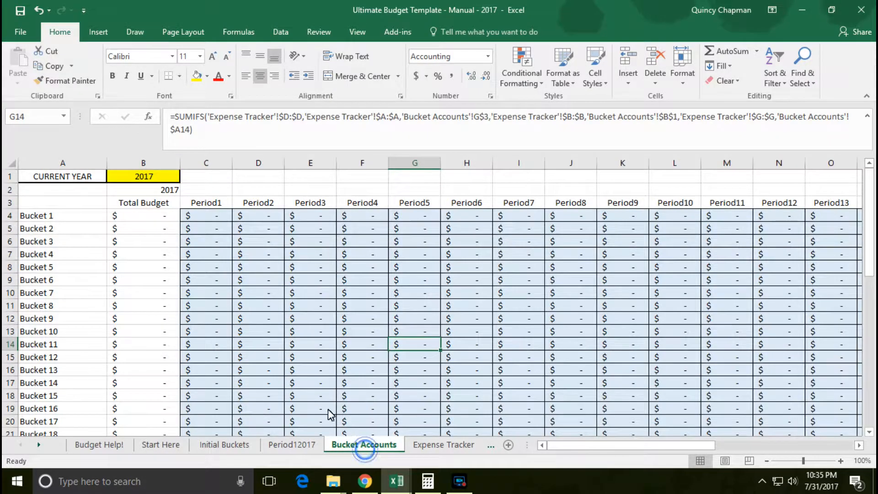
{"action": "left_click_drag", "start_coordinate": [209, 207], "coordinate": [784, 206]}
{"action": "left_click_drag", "start_coordinate": [732, 445], "coordinate": [594, 445]}
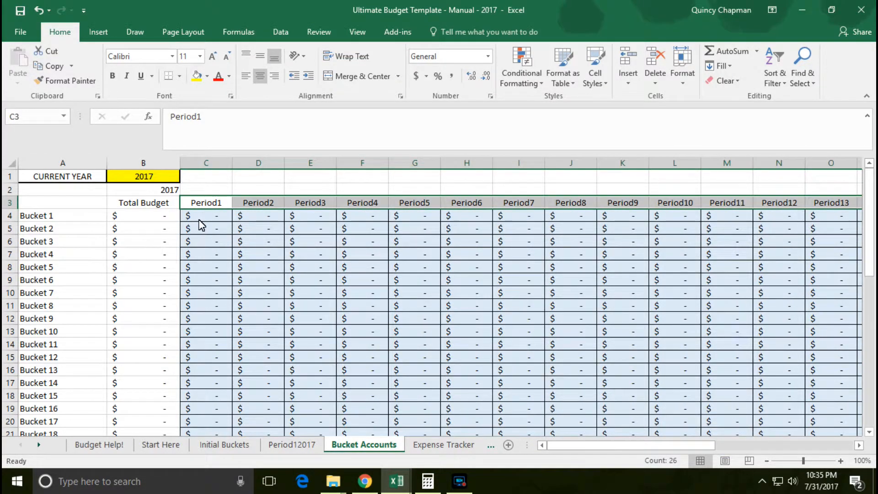
{"action": "left_click", "coordinate": [202, 219]}
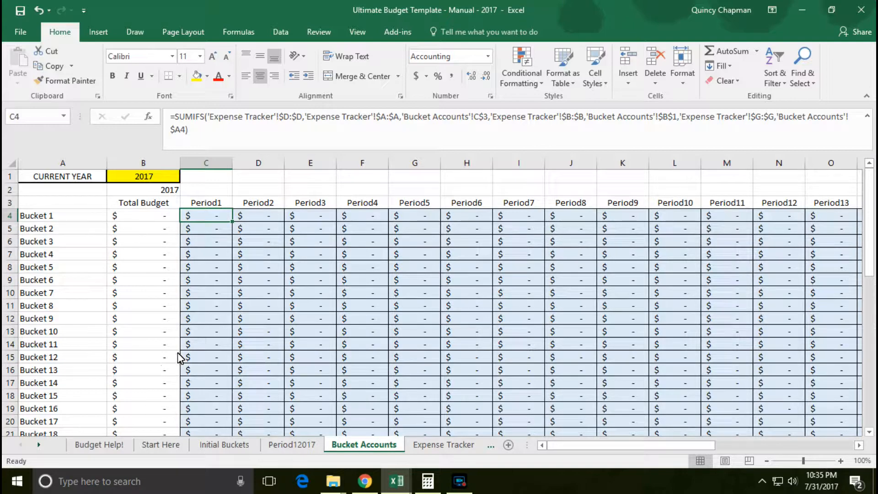
Set the Day of the Period1 entry in the Expense Tracker to 7/31/2017
{"action": "left_click", "coordinate": [38, 446]}
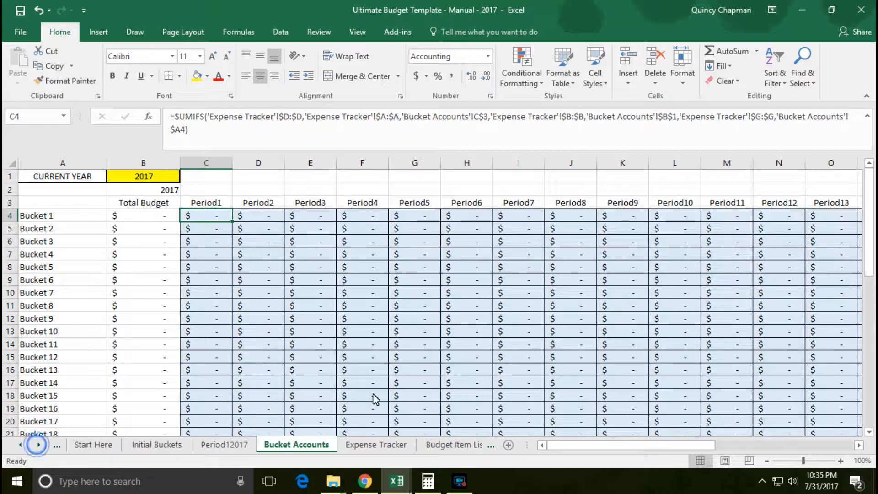
{"action": "left_click", "coordinate": [367, 444]}
{"action": "left_click", "coordinate": [210, 333]}
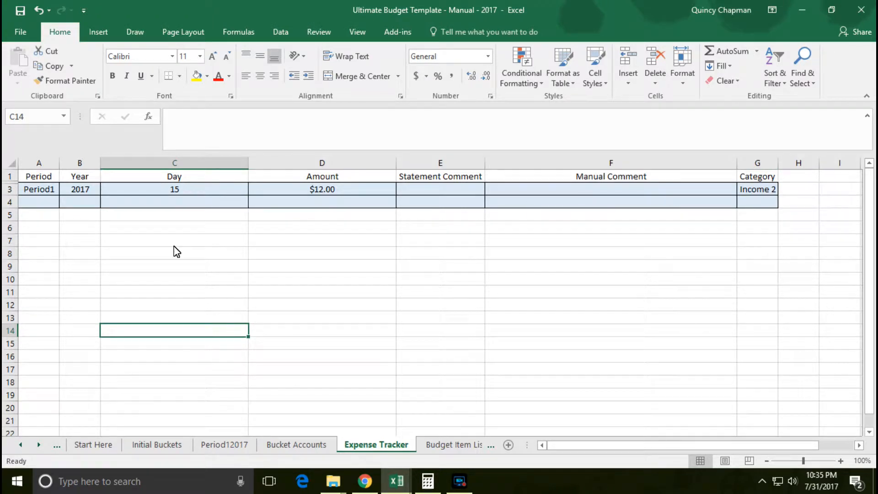
{"action": "left_click", "coordinate": [43, 189]}
{"action": "left_click", "coordinate": [87, 195]}
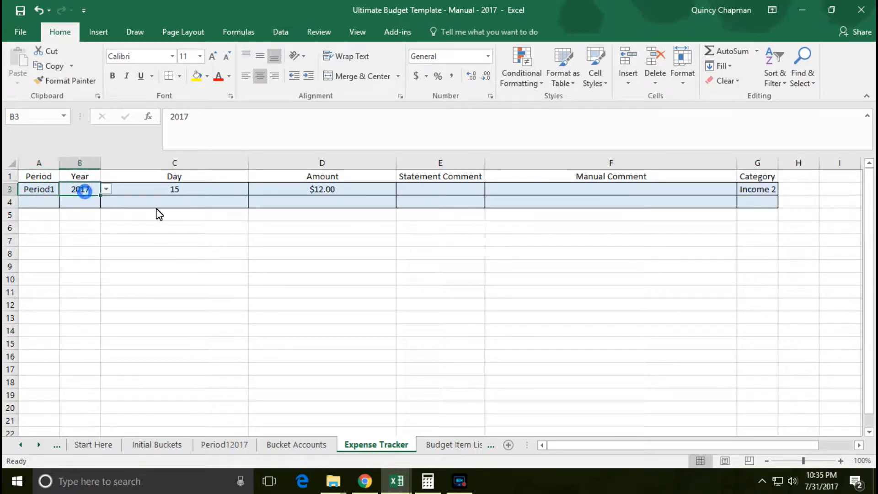
{"action": "left_click", "coordinate": [178, 191]}
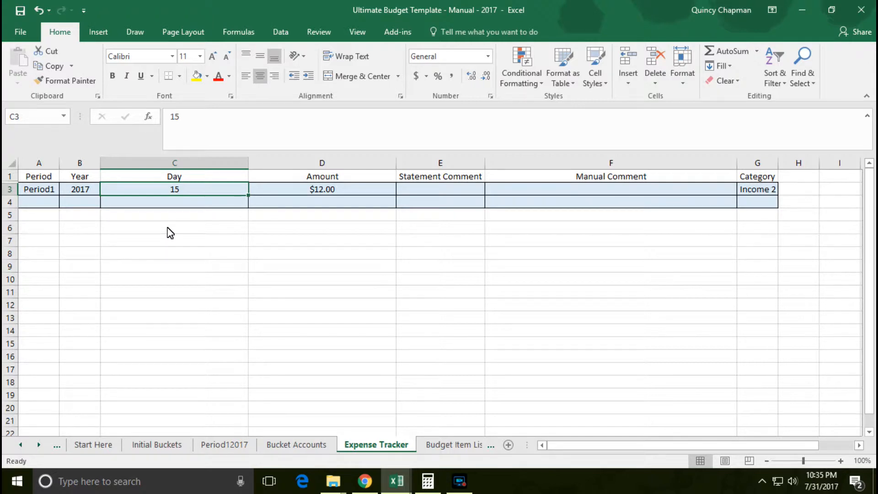
{"action": "key", "text": "BackSpace"}
{"action": "type", "text": "5"}
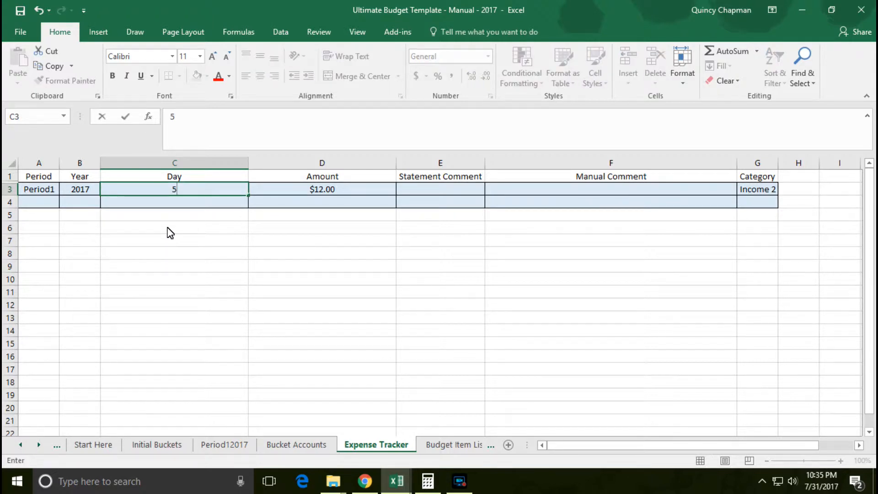
{"action": "type", "text": "/31/2017"}
{"action": "key", "text": "Return"}
{"action": "key", "text": "Up"}
{"action": "key", "text": "Right"}
{"action": "key", "text": "Left"}
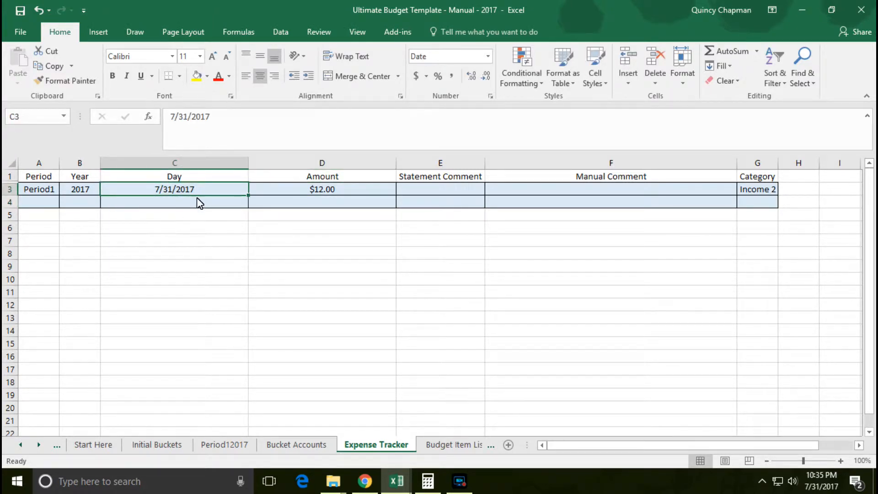
Set the Period1 Expense Tracker entry's category to Income 1 and its amount to 2000
{"action": "left_click", "coordinate": [335, 193]}
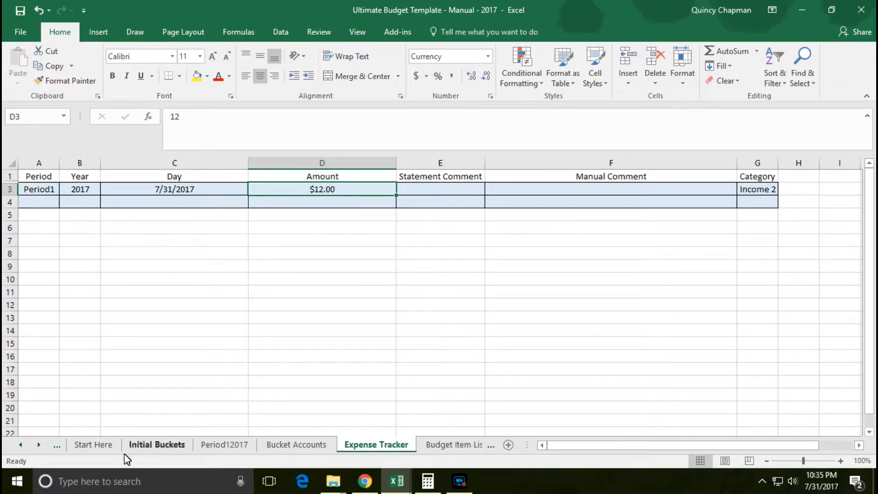
{"action": "left_click", "coordinate": [223, 444]}
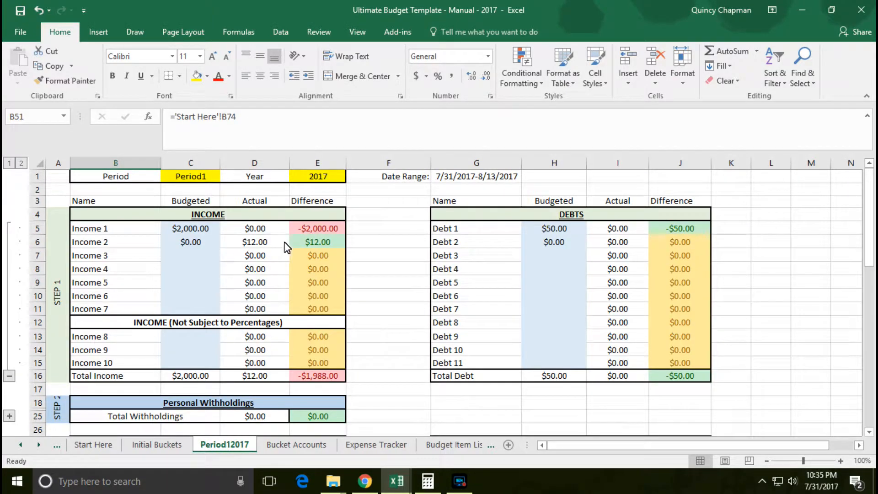
{"action": "left_click", "coordinate": [375, 444]}
{"action": "left_click", "coordinate": [768, 189]}
{"action": "left_click", "coordinate": [782, 189]}
{"action": "left_click", "coordinate": [783, 202]}
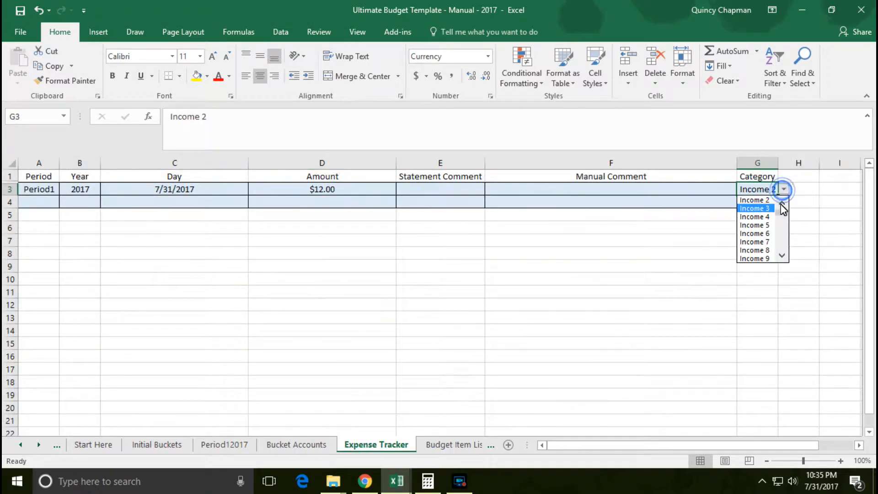
{"action": "left_click", "coordinate": [759, 200]}
{"action": "left_click", "coordinate": [322, 193]}
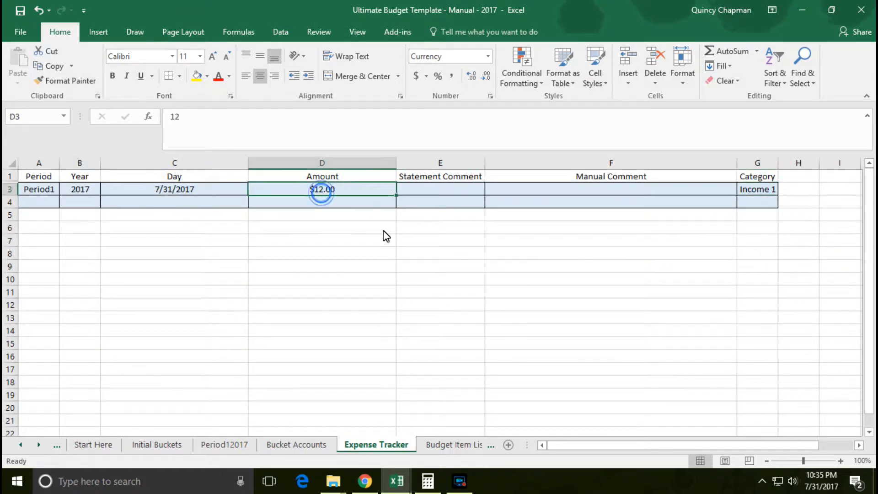
{"action": "type", "text": "2000"}
{"action": "key", "text": "Return"}
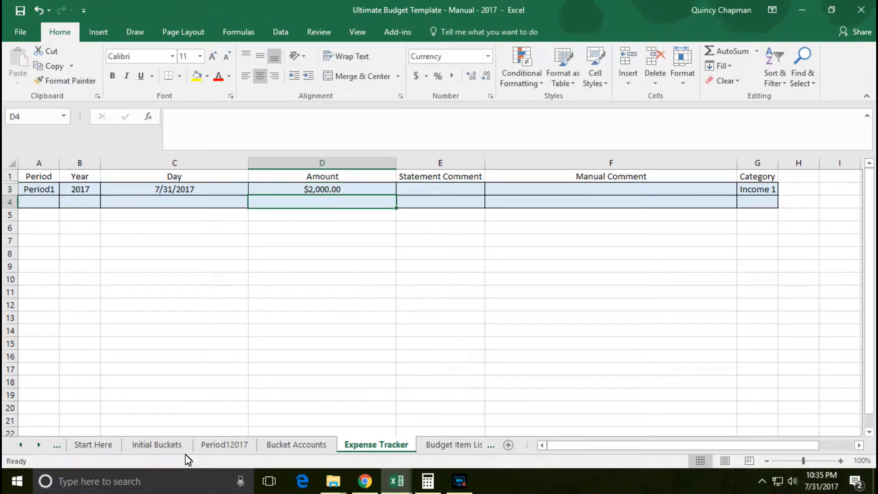
Compare the budgeted, actual and difference amounts for Income 1 on the Period12017 sheet
{"action": "left_click", "coordinate": [213, 445]}
{"action": "left_click_drag", "start_coordinate": [182, 227], "coordinate": [247, 228]}
{"action": "left_click", "coordinate": [326, 229]}
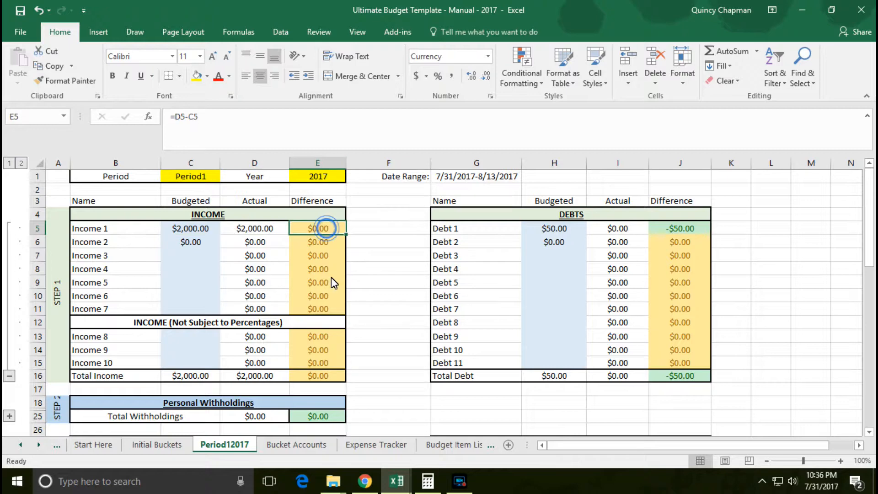
{"action": "scroll", "coordinate": [333, 288], "scroll_direction": "down", "scroll_amount": 1}
{"action": "scroll", "coordinate": [335, 289], "scroll_direction": "up", "scroll_amount": 1}
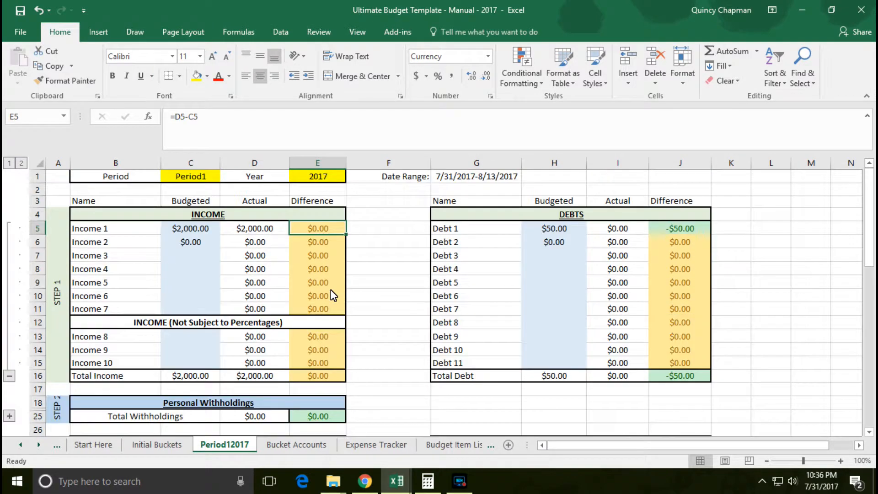
{"action": "scroll", "coordinate": [387, 307], "scroll_direction": "down", "scroll_amount": 1}
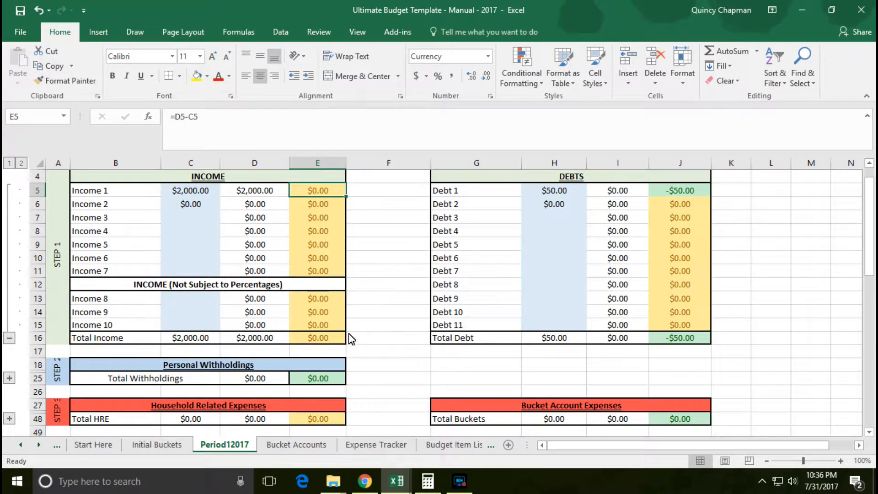
{"action": "scroll", "coordinate": [368, 326], "scroll_direction": "up", "scroll_amount": 1}
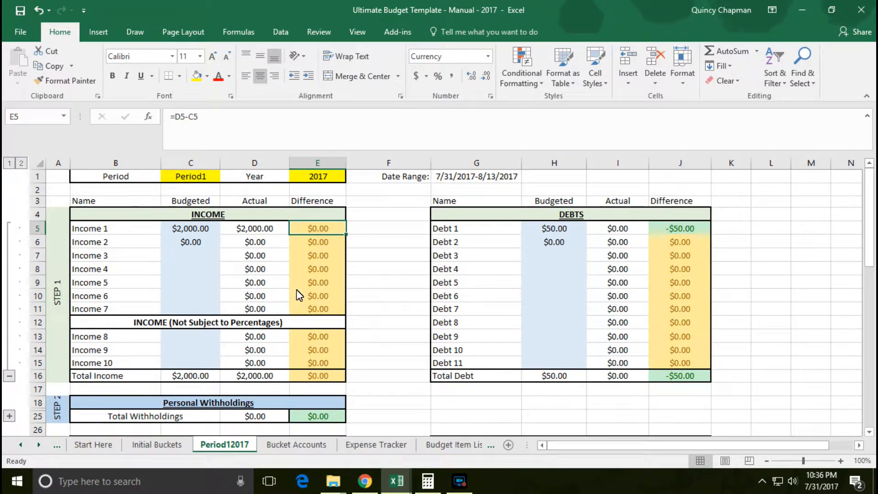
Create a copy of the Period12017 sheet and place it before Bucket Accounts
{"action": "right_click", "coordinate": [218, 447]}
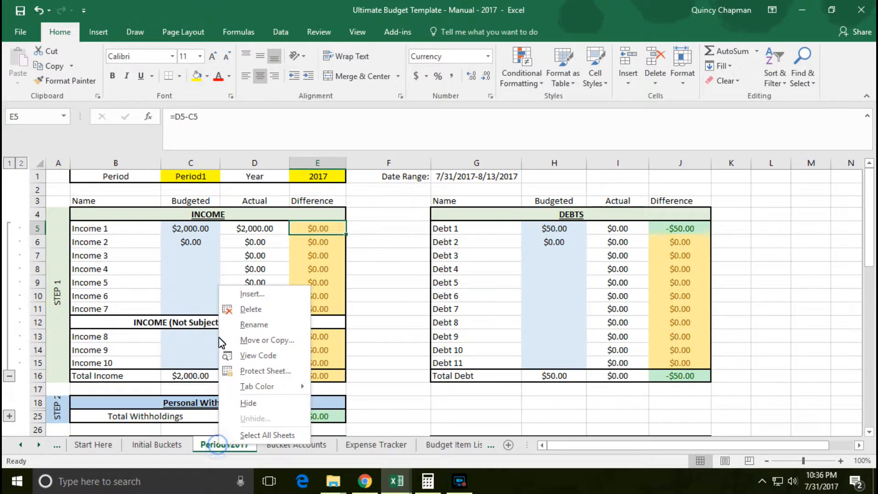
{"action": "left_click", "coordinate": [259, 341]}
{"action": "left_click", "coordinate": [163, 390]}
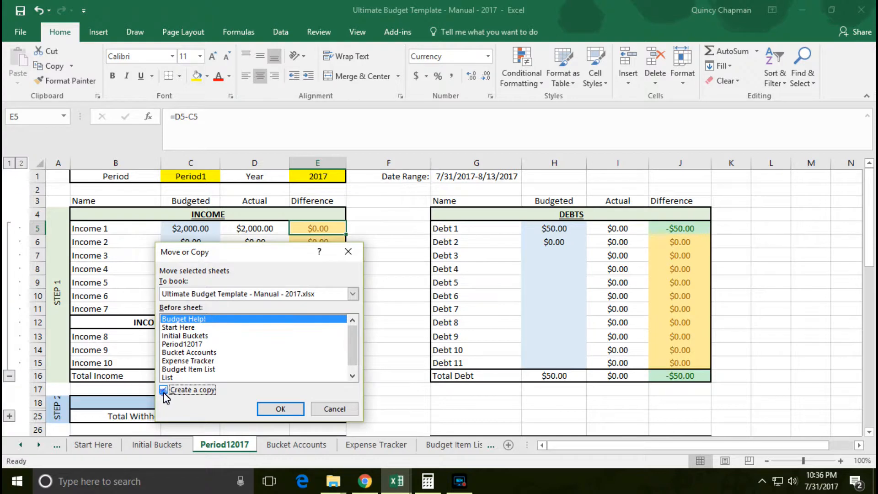
{"action": "left_click", "coordinate": [183, 353]}
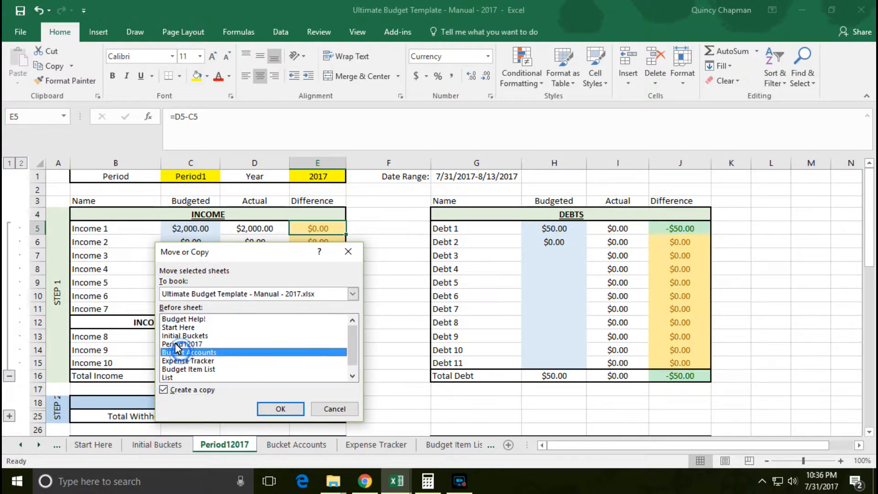
{"action": "left_click", "coordinate": [269, 409]}
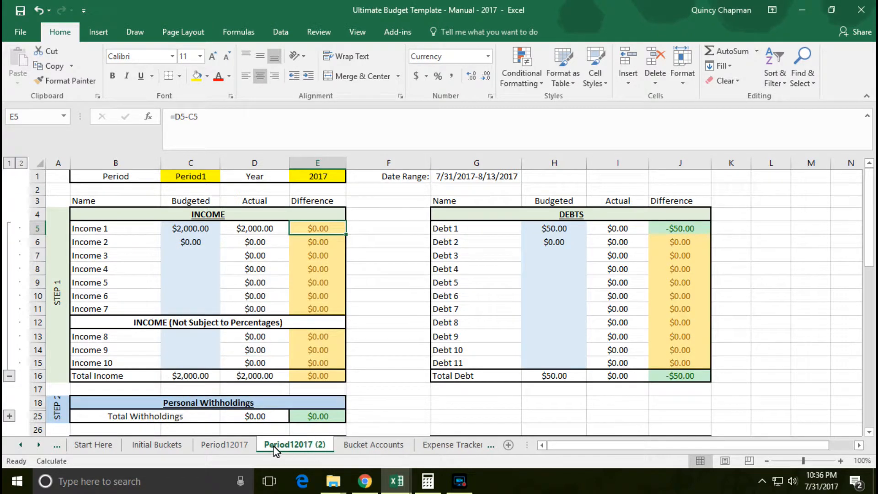
Rename the copied period sheet as Period22017
{"action": "right_click", "coordinate": [294, 445]}
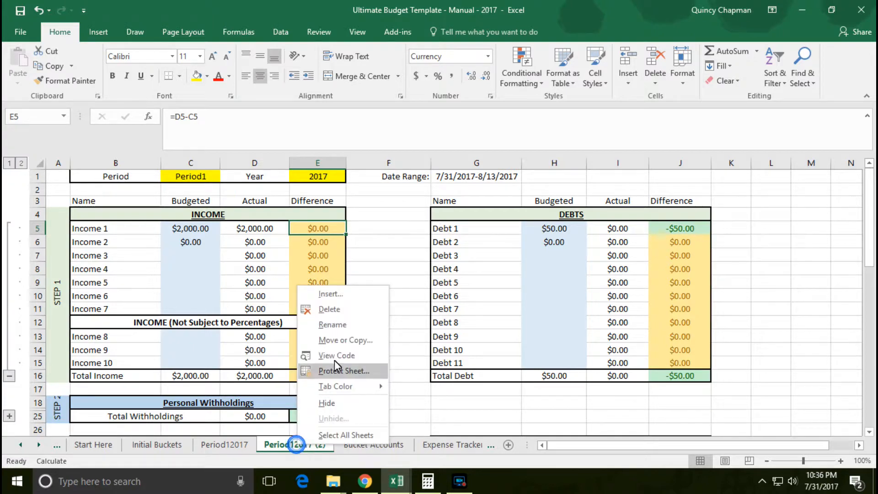
{"action": "left_click", "coordinate": [337, 327]}
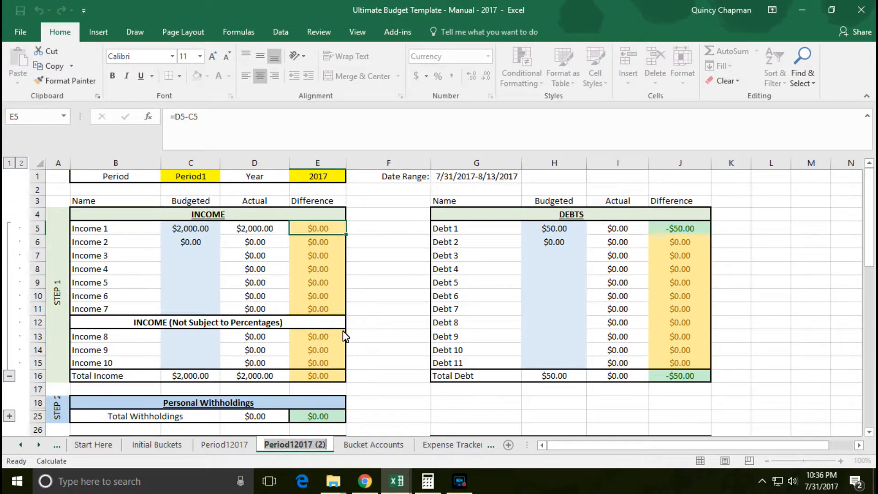
{"action": "type", "text": "Period2"}
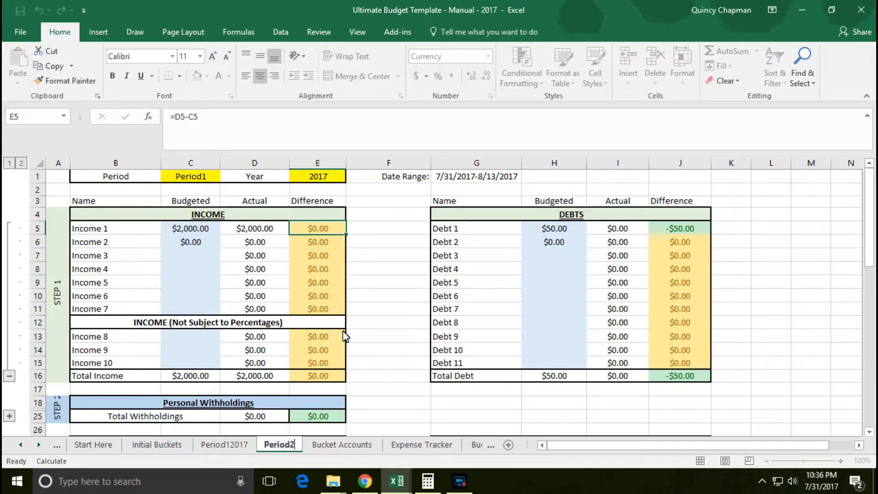
{"action": "key", "text": "Return"}
{"action": "type", "text": "2017"}
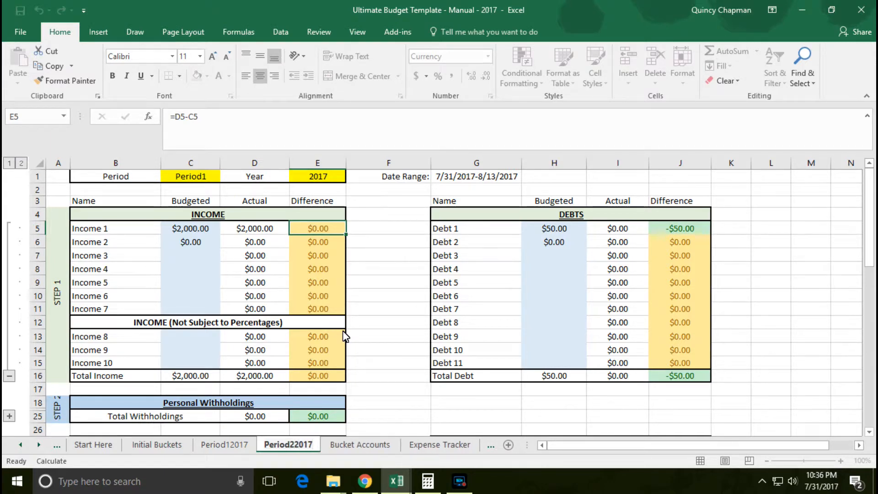
{"action": "key", "text": "Return"}
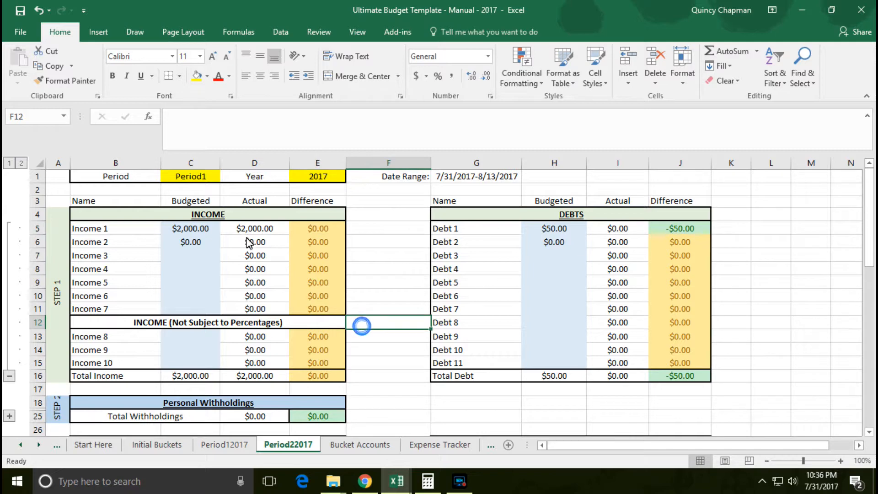
Set the Period cell of the Period22017 sheet to Period2 and check the income and debt sections
{"action": "left_click", "coordinate": [205, 177]}
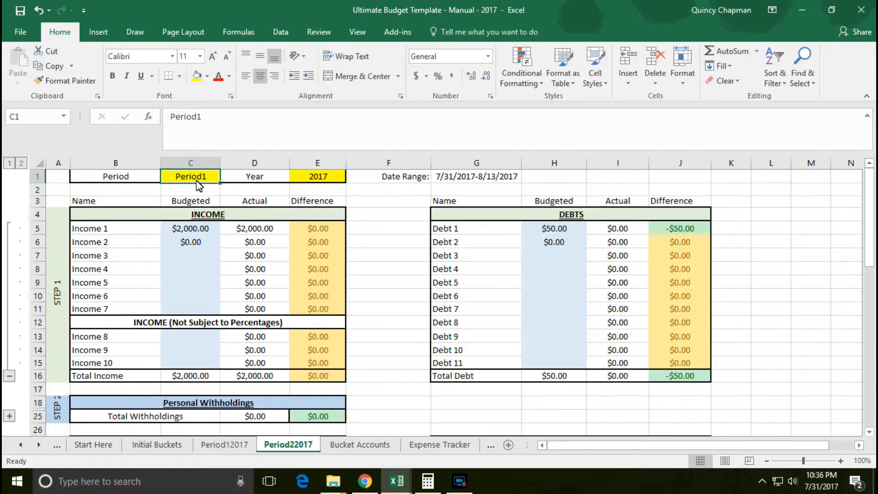
{"action": "type", "text": "Period2"}
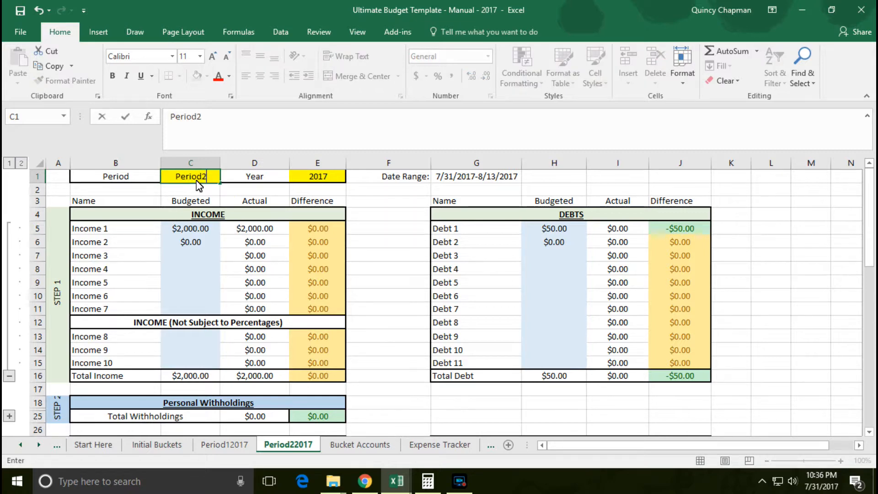
{"action": "key", "text": "Return"}
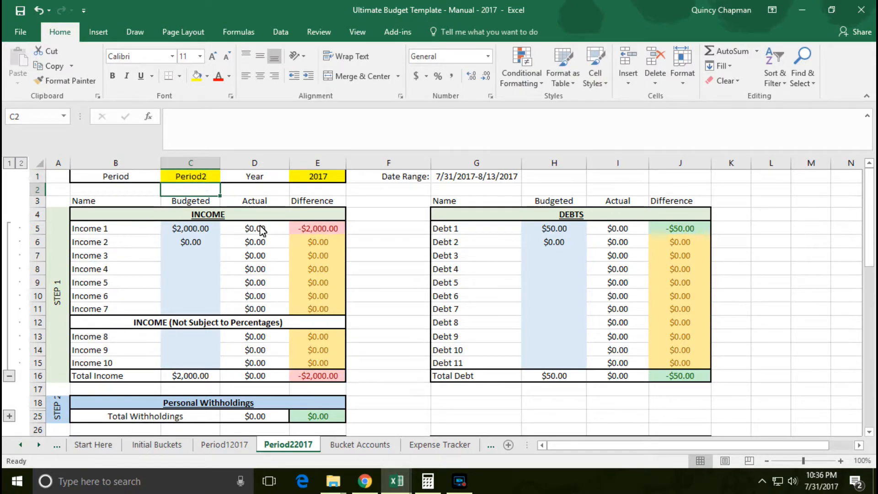
{"action": "scroll", "coordinate": [252, 262], "scroll_direction": "down", "scroll_amount": 2}
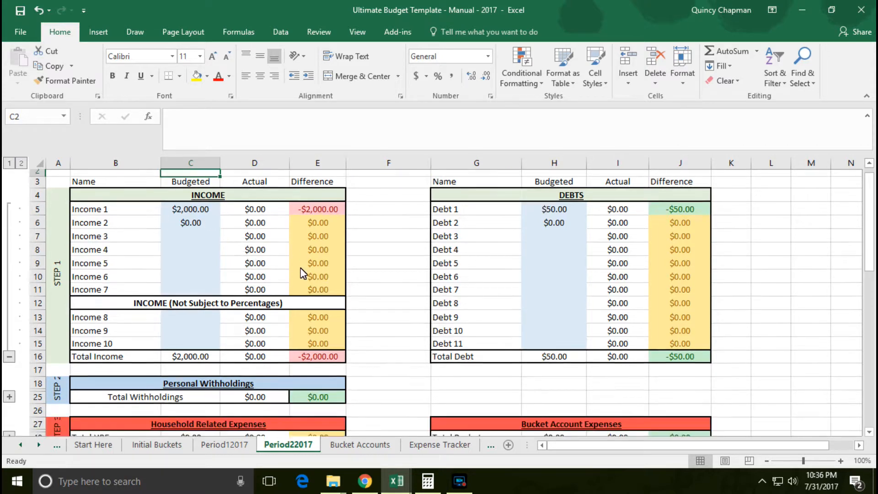
{"action": "scroll", "coordinate": [311, 319], "scroll_direction": "down", "scroll_amount": 1}
{"action": "scroll", "coordinate": [335, 382], "scroll_direction": "up", "scroll_amount": 2}
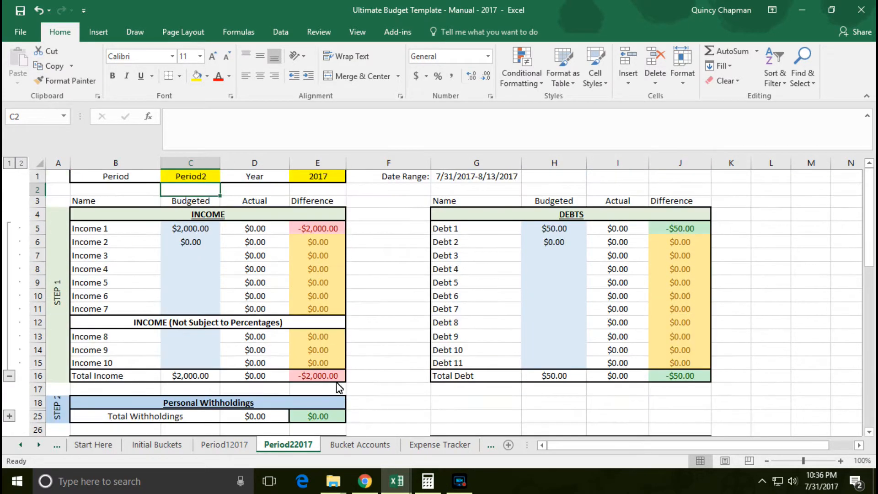
Start a new Expense Tracker entry below the Period1 row with period Period2 and year 2017
{"action": "left_click", "coordinate": [425, 443]}
{"action": "left_click", "coordinate": [46, 201]}
{"action": "type", "text": "Per"}
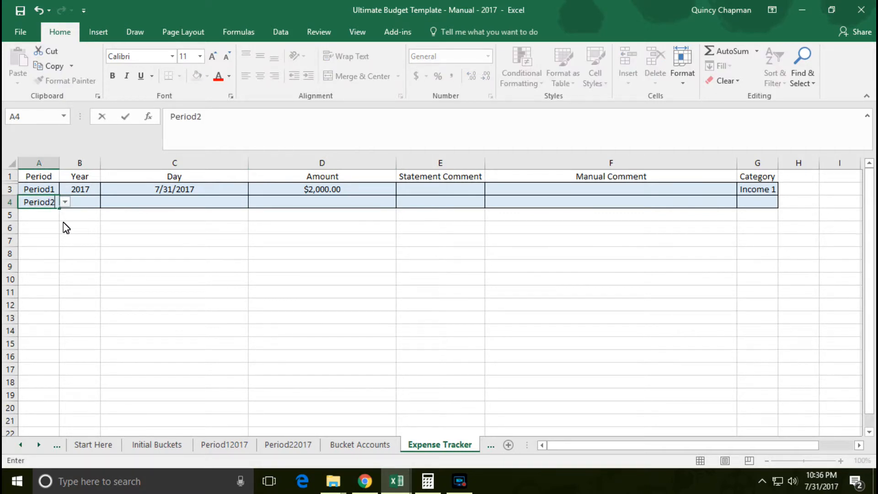
{"action": "type", "text": "iod2"}
{"action": "key", "text": "Tab"}
{"action": "type", "text": "2017"}
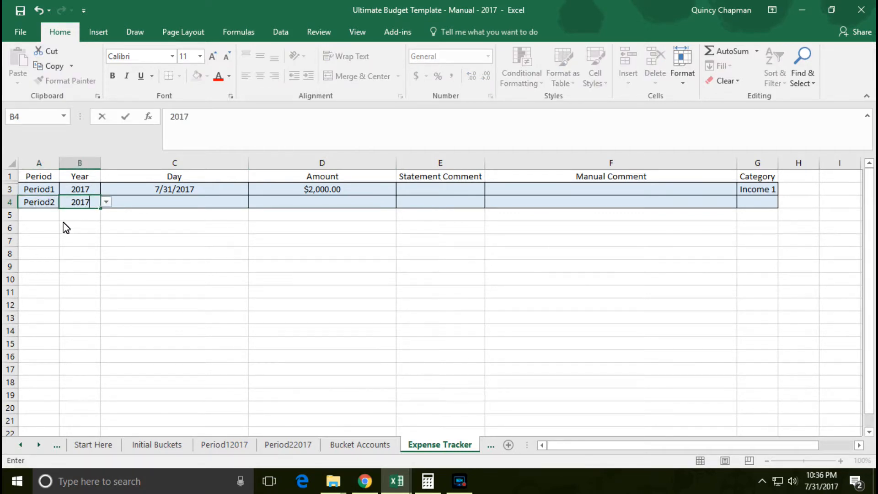
Set the Period2 entry's amount to 1800 and its category to Income 1, leaving the day blank
{"action": "key", "text": "Tab"}
{"action": "key", "text": "Tab"}
{"action": "key", "text": "Tab"}
{"action": "key", "text": "Left"}
{"action": "type", "text": "1800"}
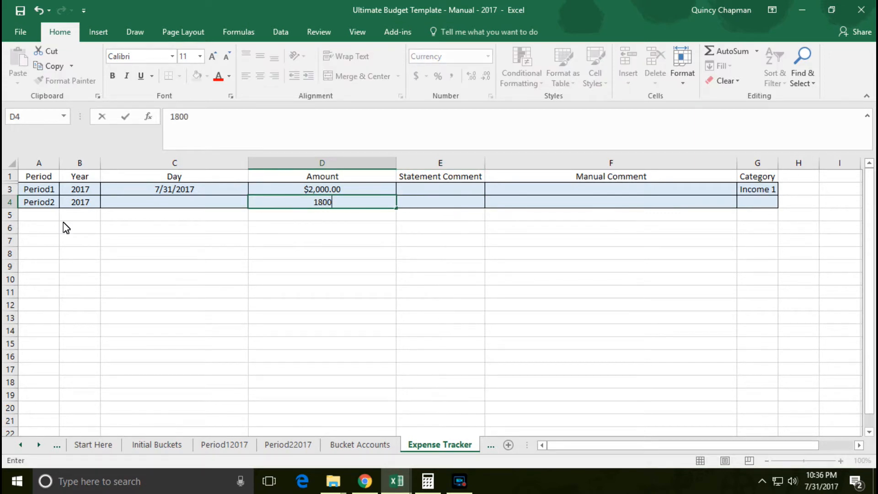
{"action": "key", "text": "Tab"}
{"action": "left_click", "coordinate": [757, 211]}
{"action": "left_click", "coordinate": [784, 202]}
{"action": "left_click", "coordinate": [762, 214]}
Check the actual and difference amounts for Income 1 on the Period22017 sheet
{"action": "left_click", "coordinate": [280, 446]}
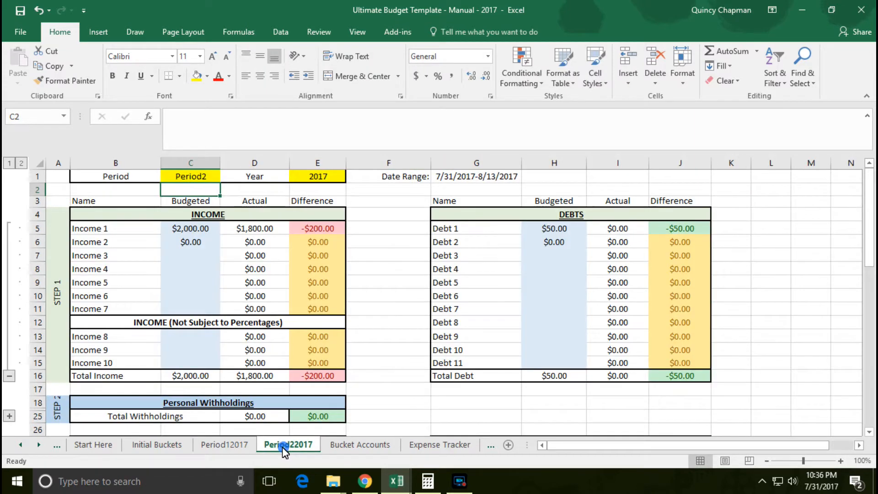
{"action": "left_click", "coordinate": [247, 233]}
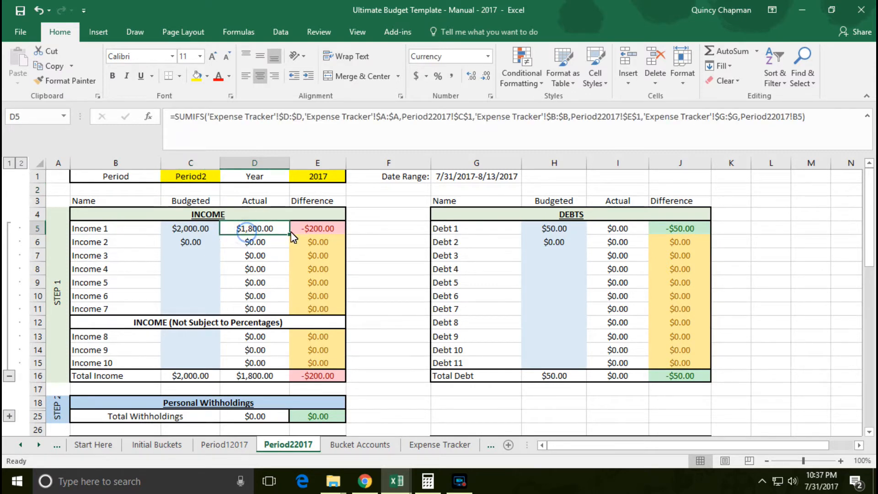
{"action": "left_click", "coordinate": [314, 229]}
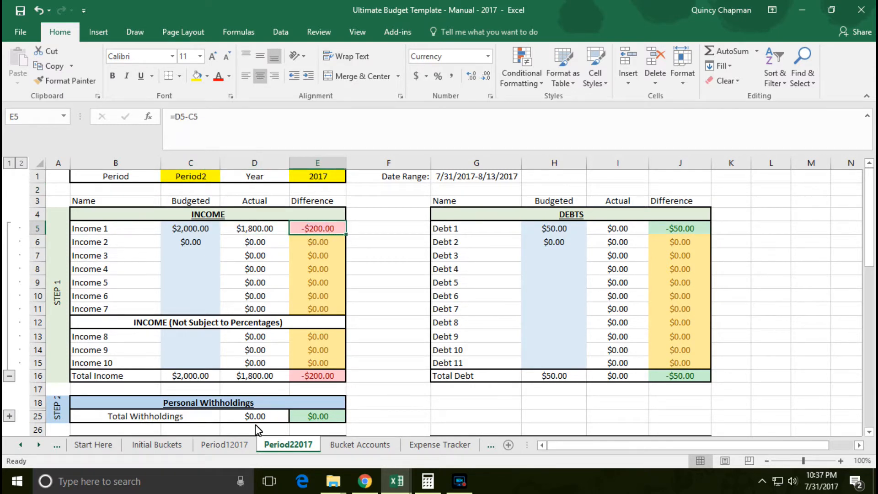
Review the Monthly Summary and checking account reconciliation on the Period12017 sheet
{"action": "left_click", "coordinate": [237, 448]}
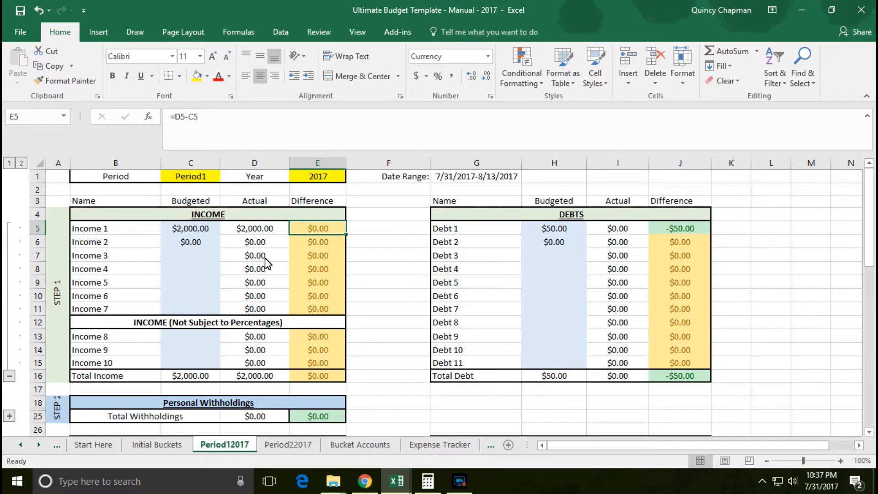
{"action": "scroll", "coordinate": [271, 247], "scroll_direction": "down", "scroll_amount": 5}
{"action": "scroll", "coordinate": [270, 242], "scroll_direction": "down", "scroll_amount": 4}
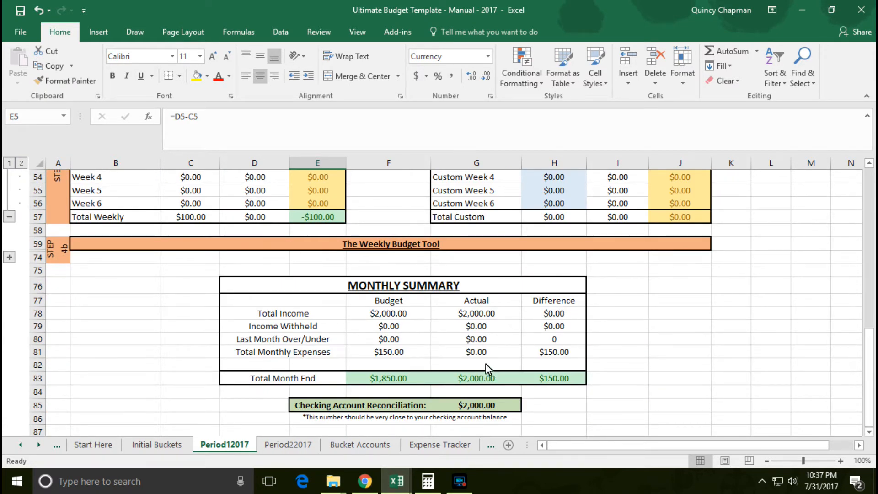
Examine the Period22017 sheet's Monthly Summary, including the actual Total Month End, and return to its income section
{"action": "left_click", "coordinate": [271, 446]}
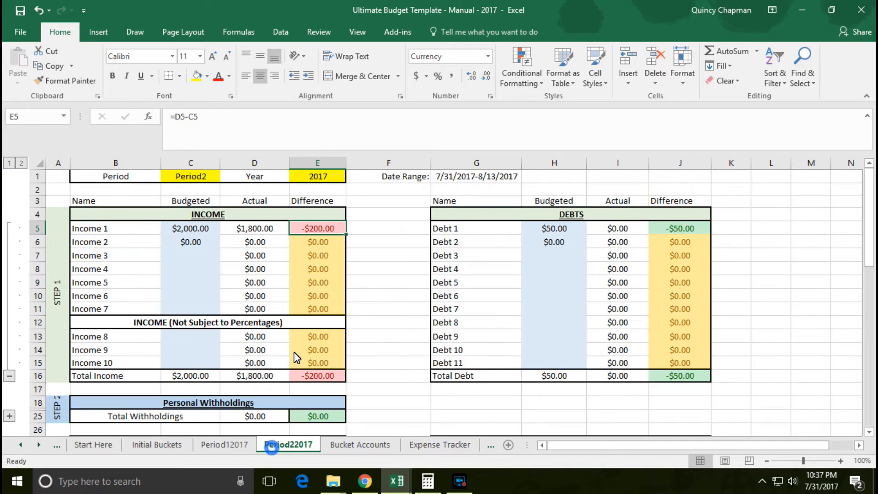
{"action": "scroll", "coordinate": [302, 375], "scroll_direction": "down", "scroll_amount": 10}
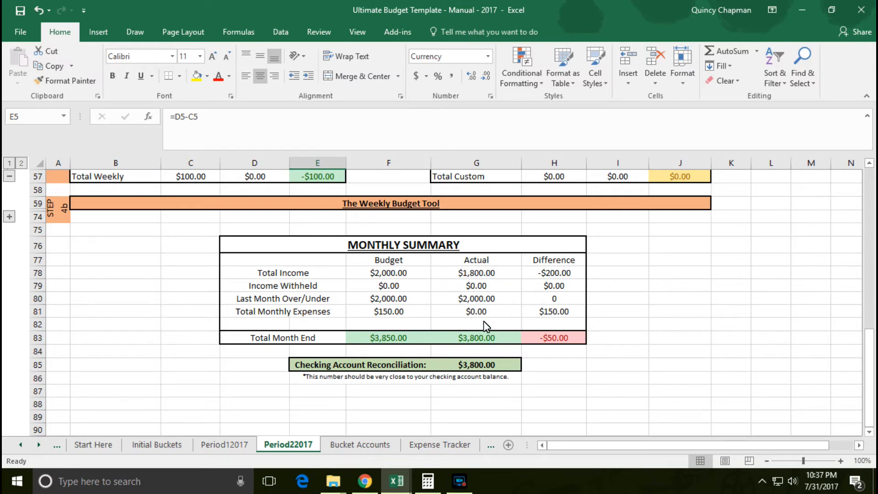
{"action": "left_click", "coordinate": [486, 338]}
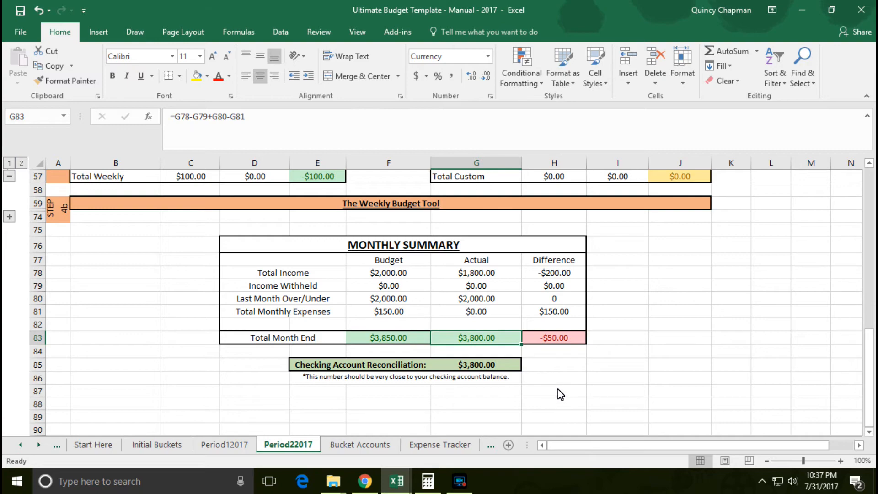
{"action": "scroll", "coordinate": [555, 389], "scroll_direction": "up", "scroll_amount": 15}
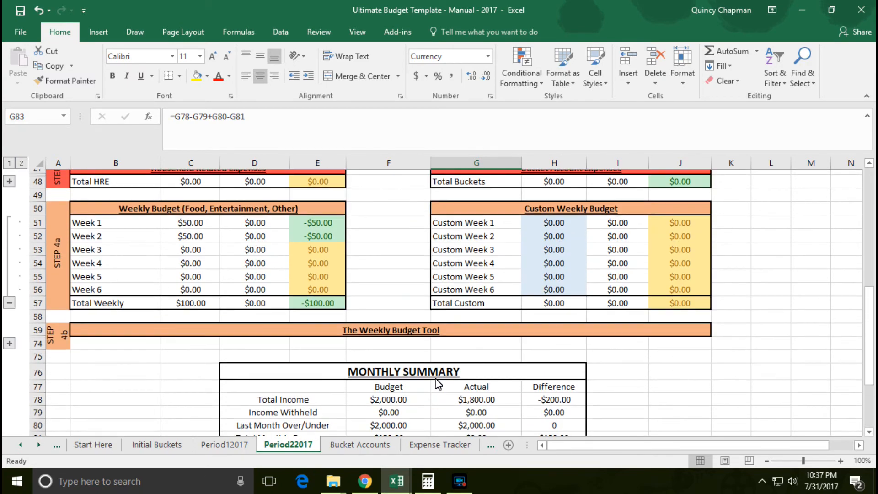
{"action": "scroll", "coordinate": [397, 342], "scroll_direction": "up", "scroll_amount": 2}
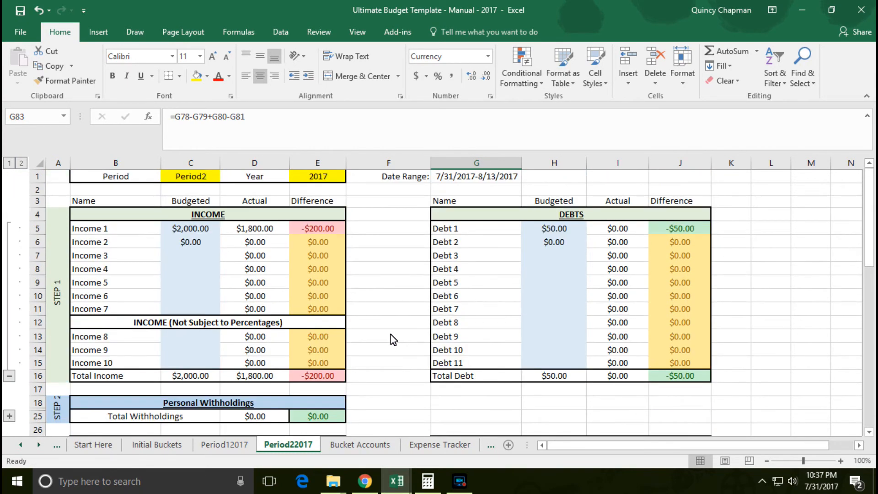